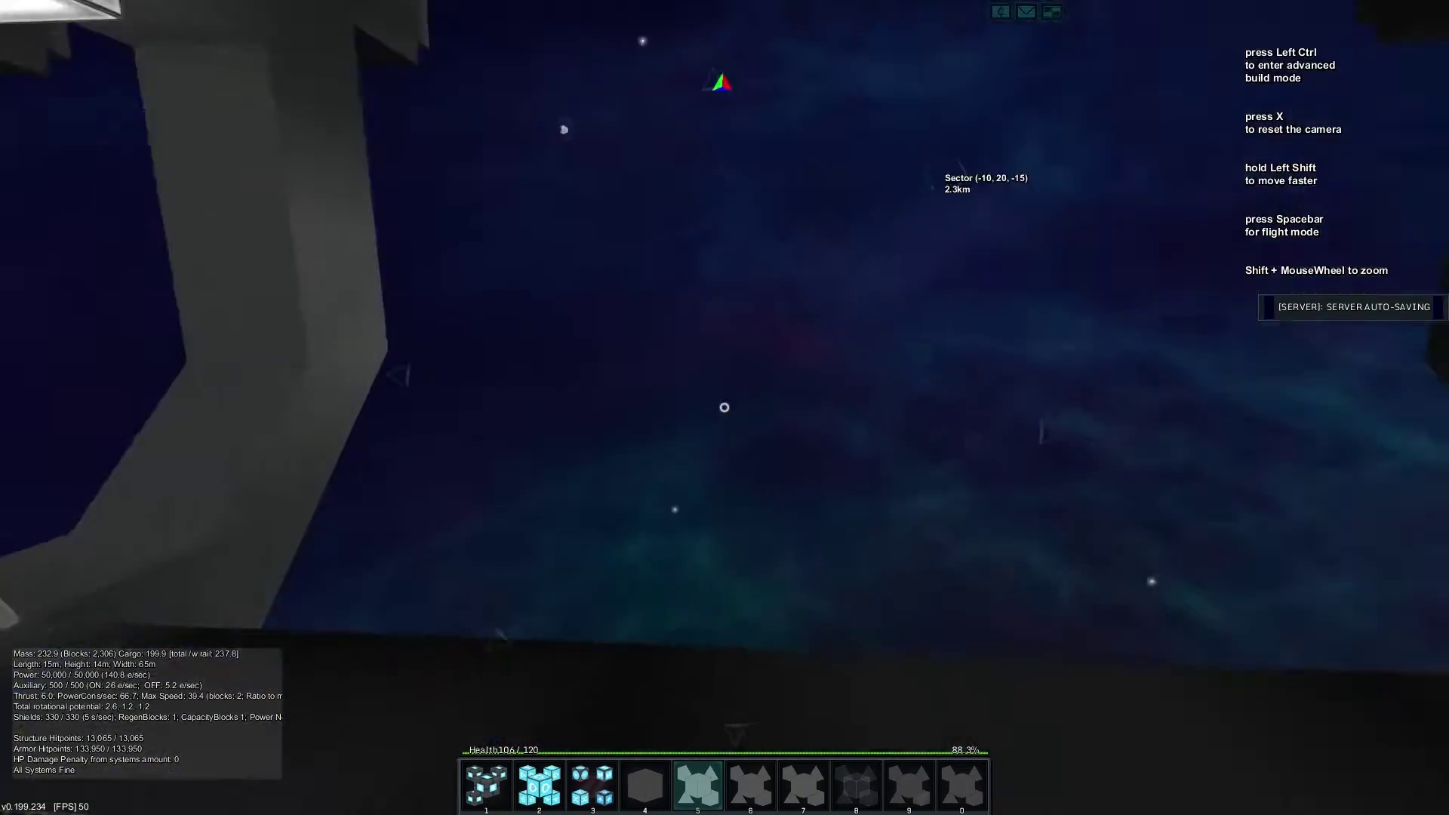
Move the build camera back to the ship's status panels and the orange delay-signal block cluster.
key(x)
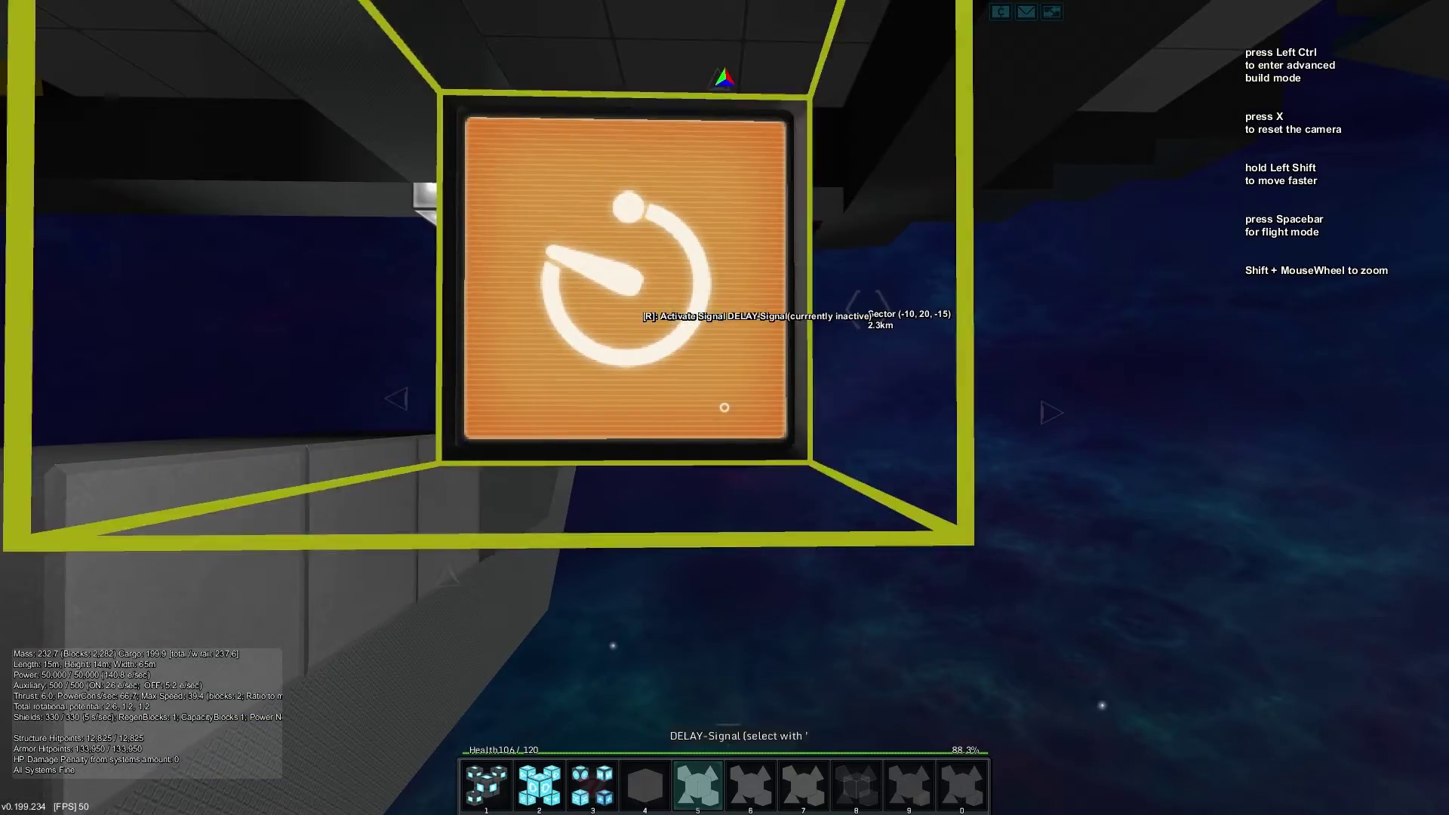
Remove the orange delay-signal blocks and line up facing the row of three status displays.
click(723, 407)
key(w)
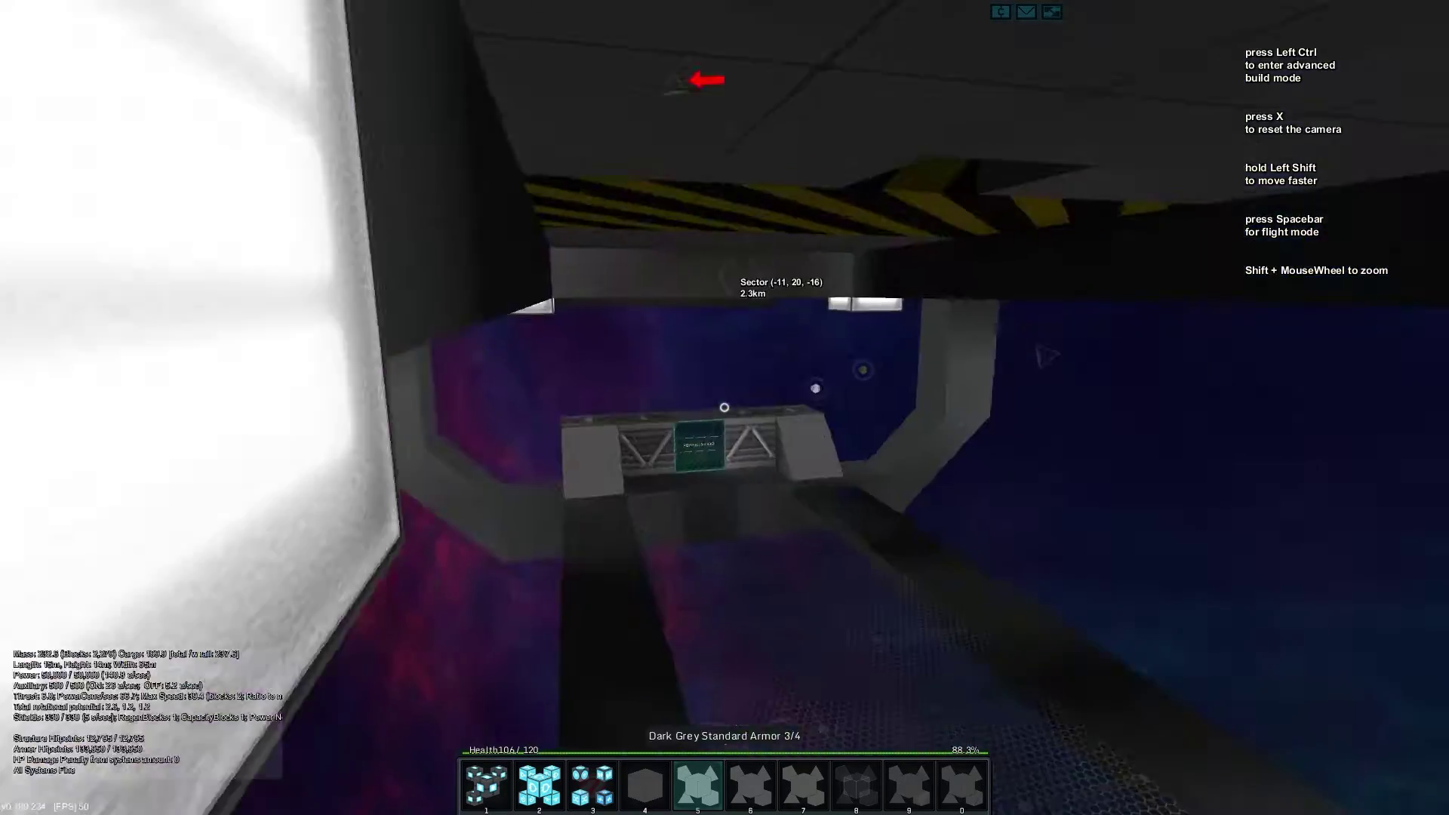
key(w)
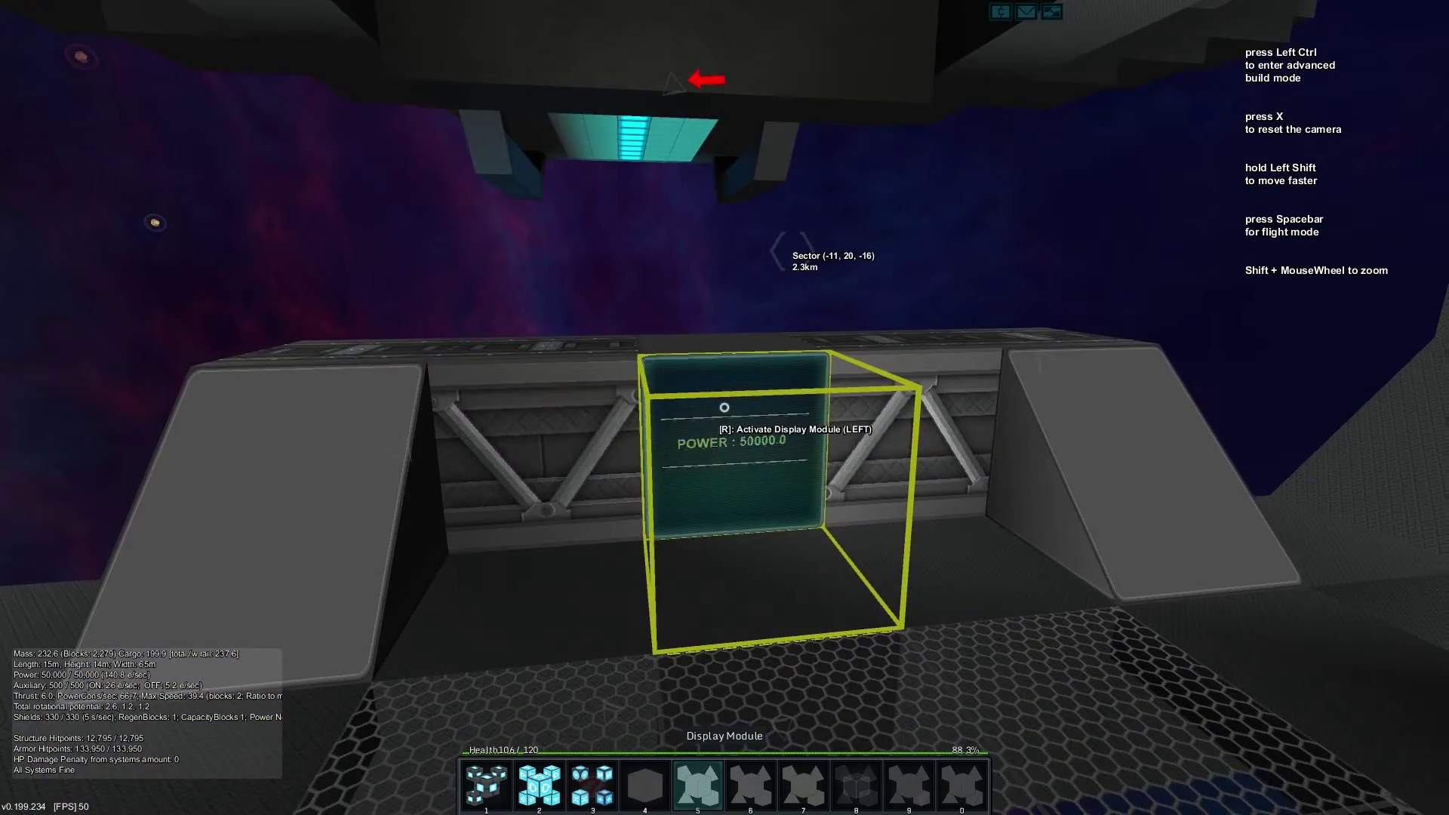
key(d)
key(w)
key(w)
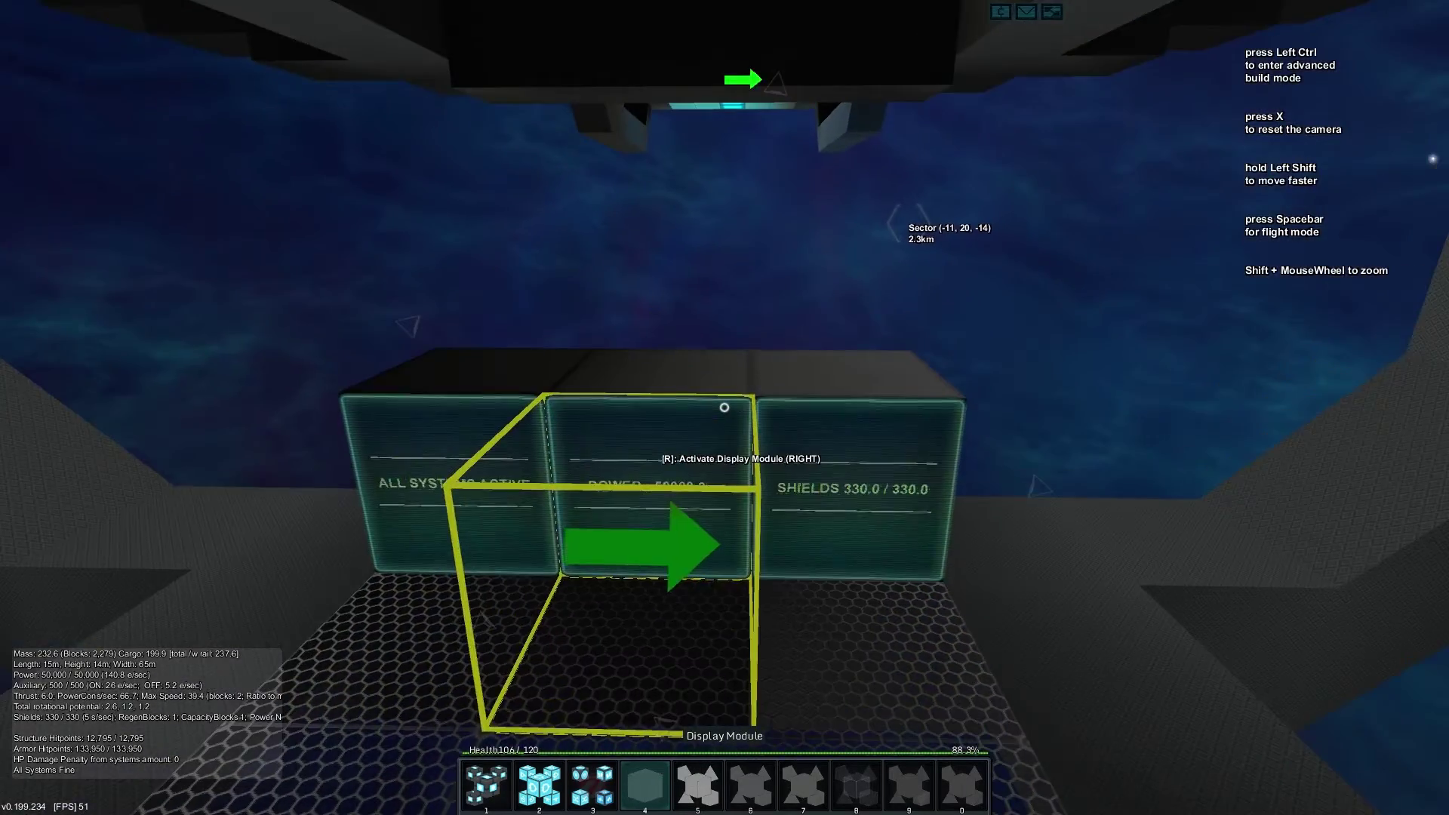
key(d)
key(a)
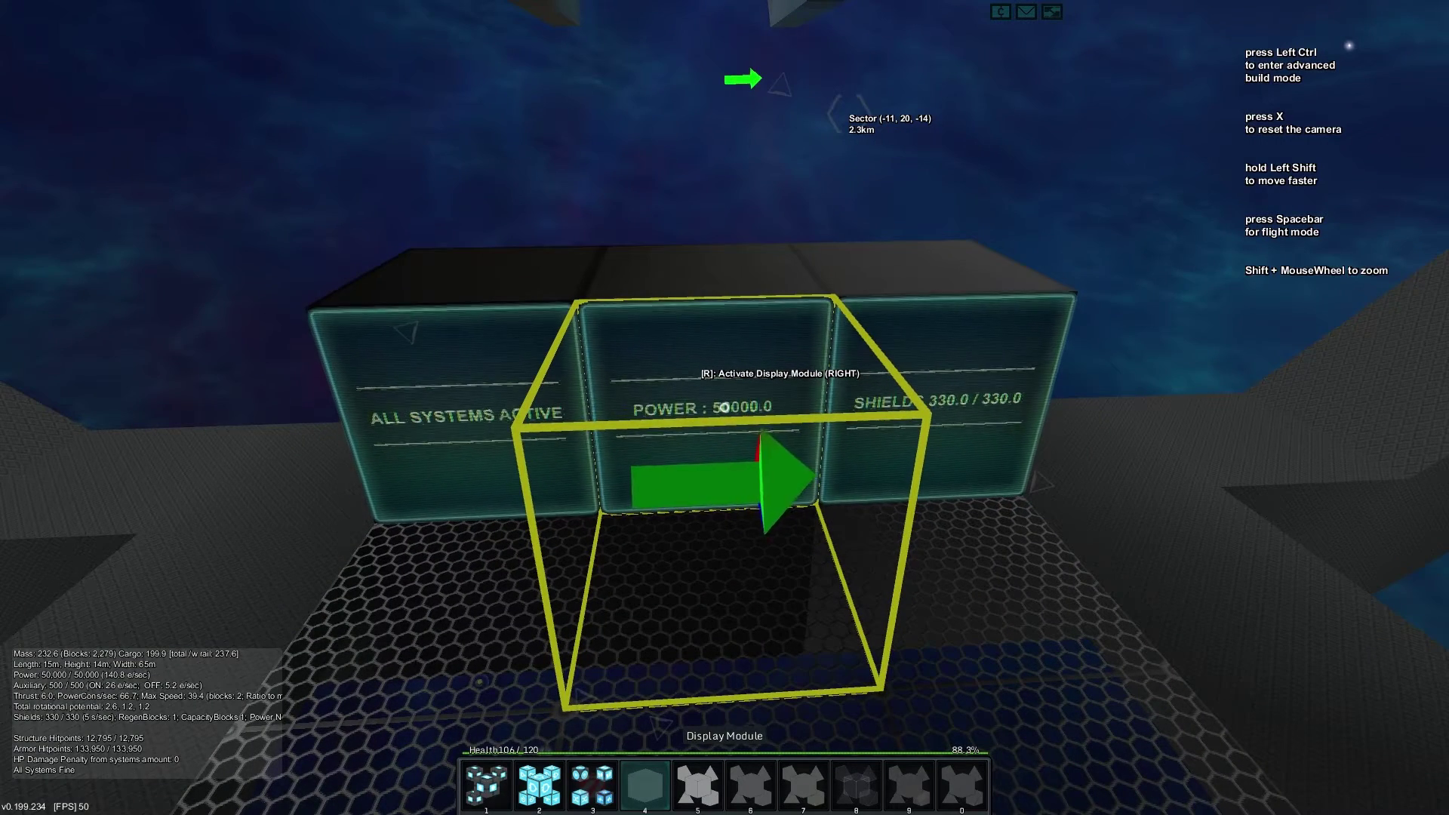
key(a)
Open the ALL SYSTEMS ACTIVE, POWER and SHIELDS displays' text and cancel each unchanged.
key(r)
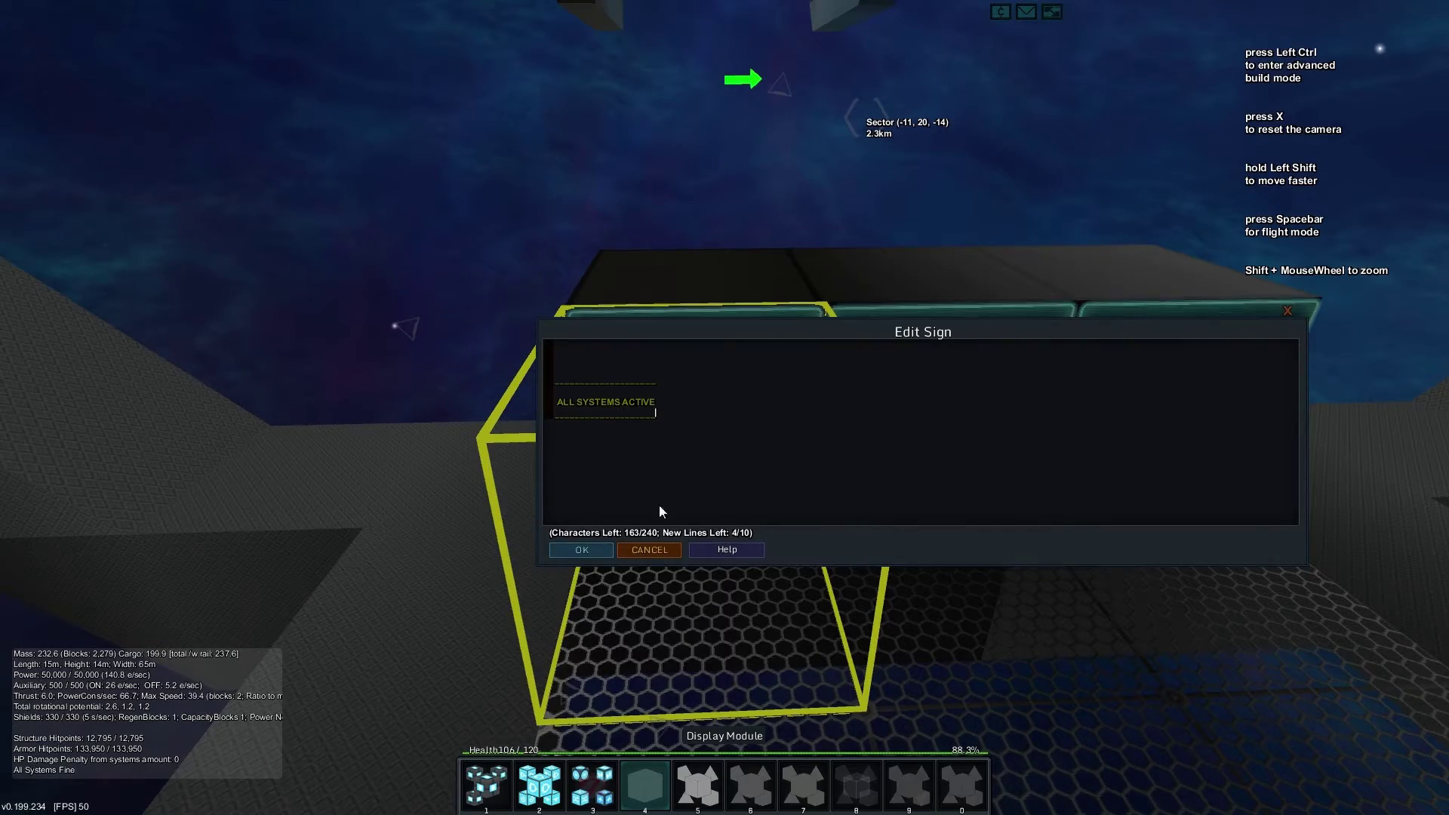
click(634, 554)
key(d)
key(r)
click(633, 553)
key(d)
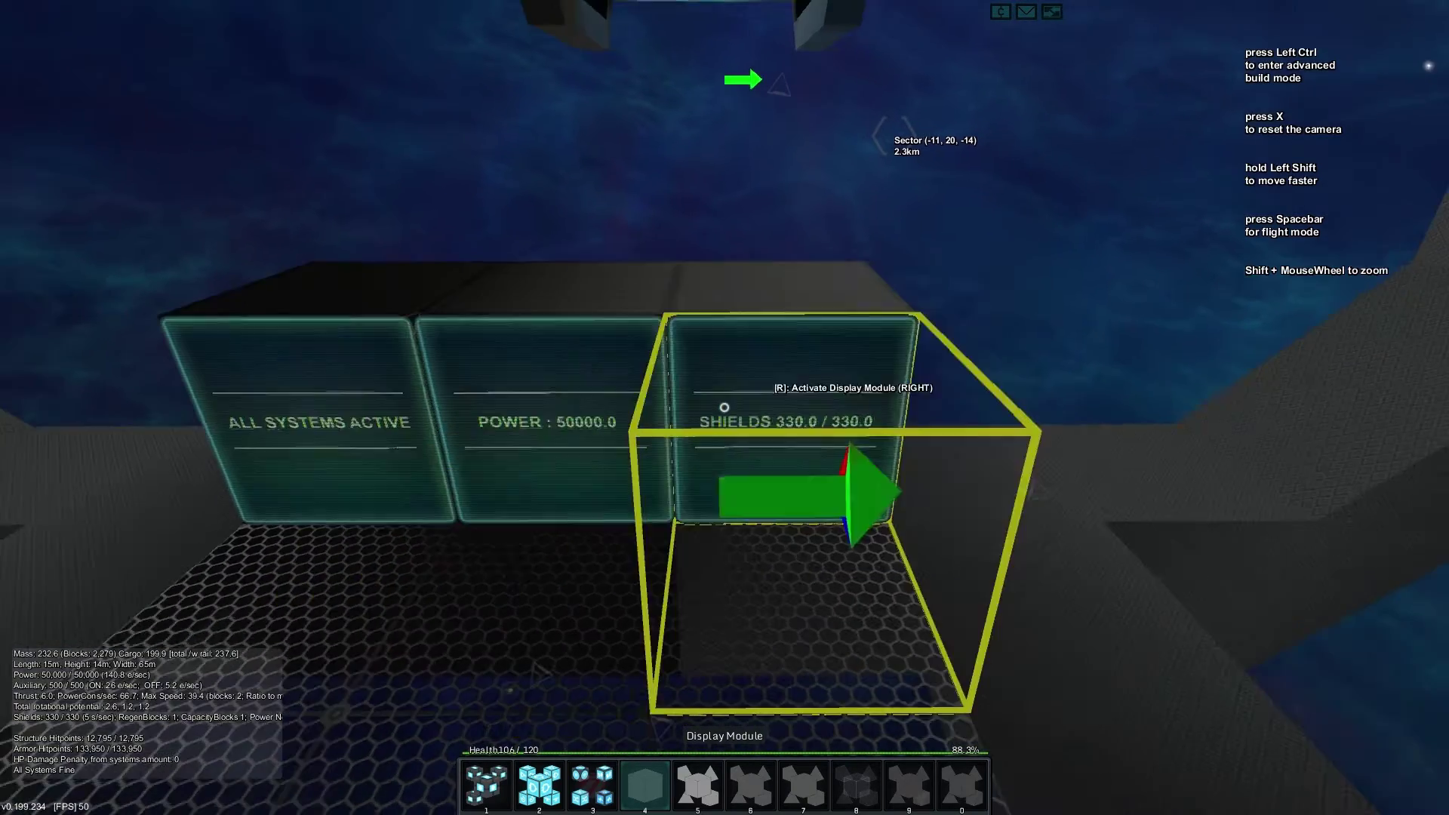
key(r)
click(647, 554)
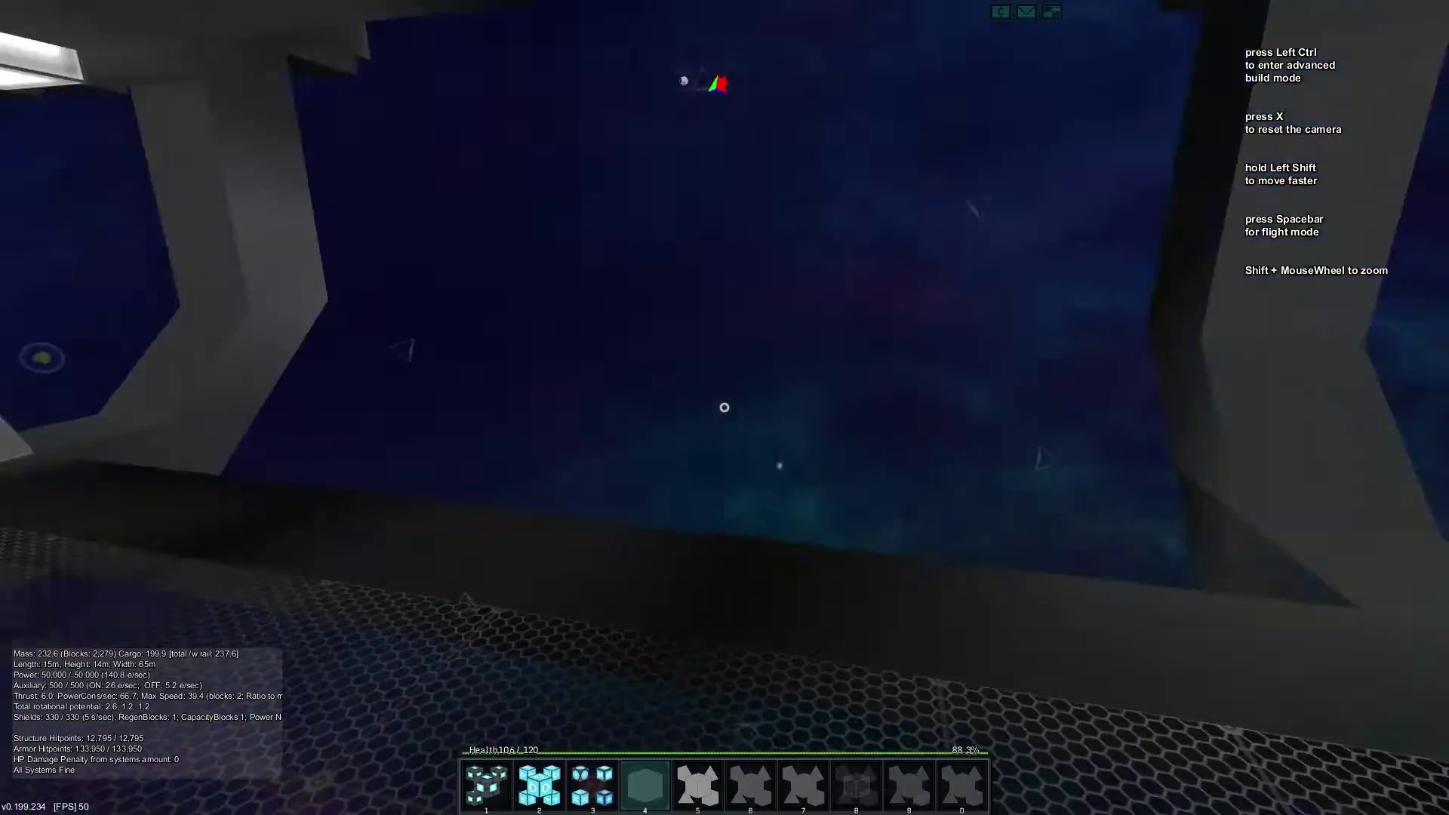
Switch to hotbar slot 3 and scroll through its block choices.
key(3)
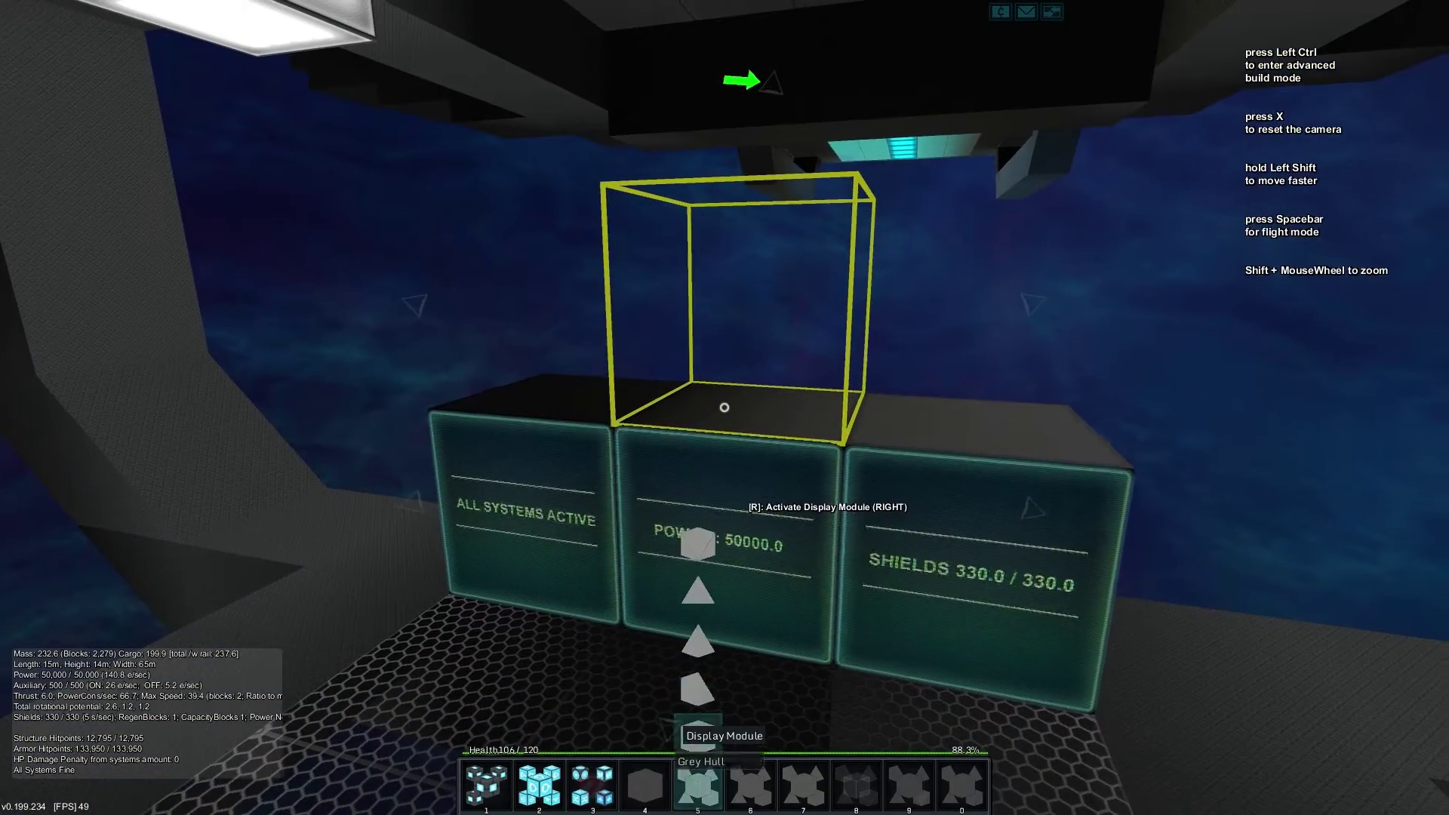
scroll(724, 407, up, 2)
scroll(724, 408, down, 2)
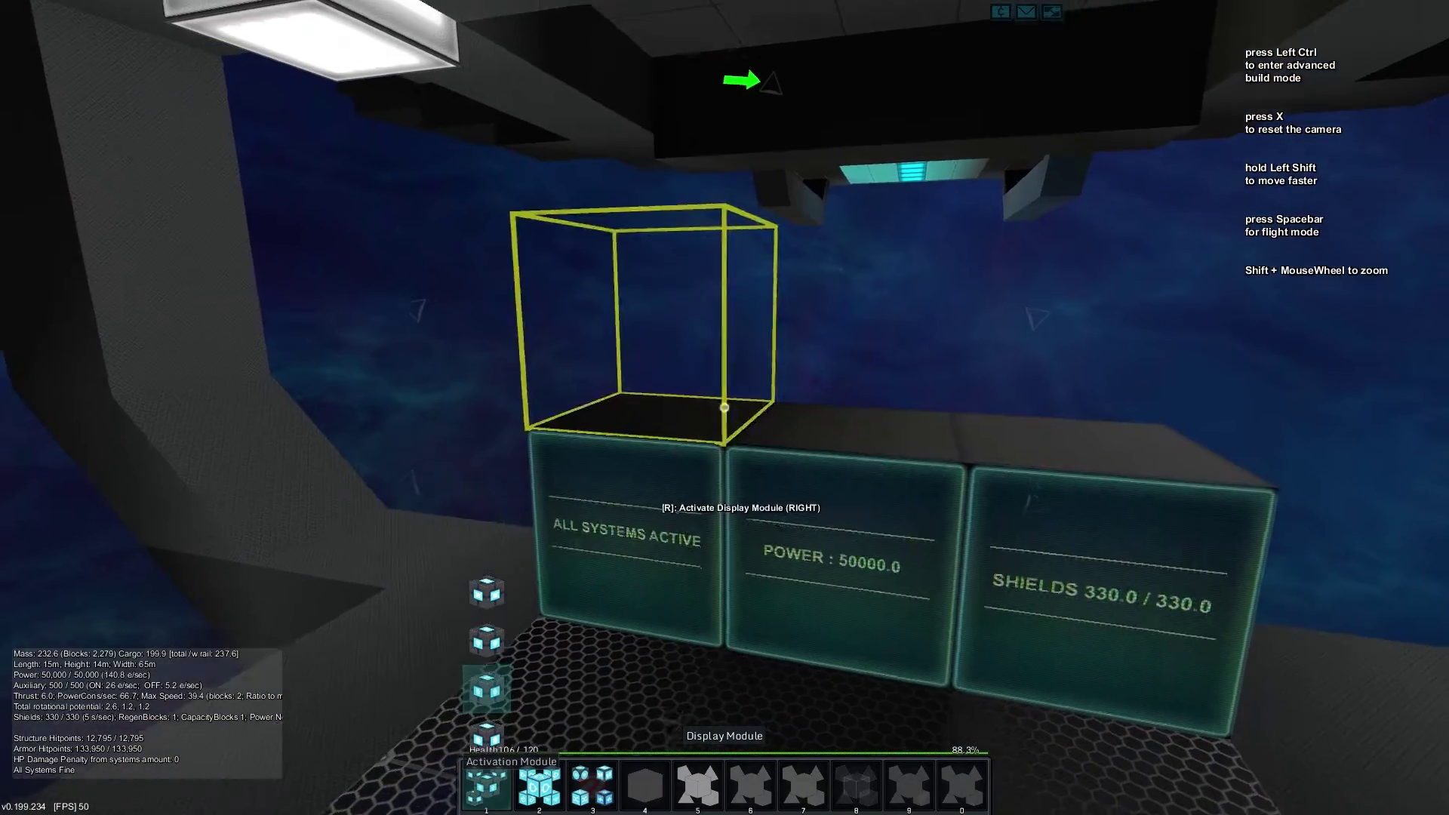
Place signal buttons on the wall above the displays and inspect them up close.
click(724, 408)
click(724, 408)
click(724, 407)
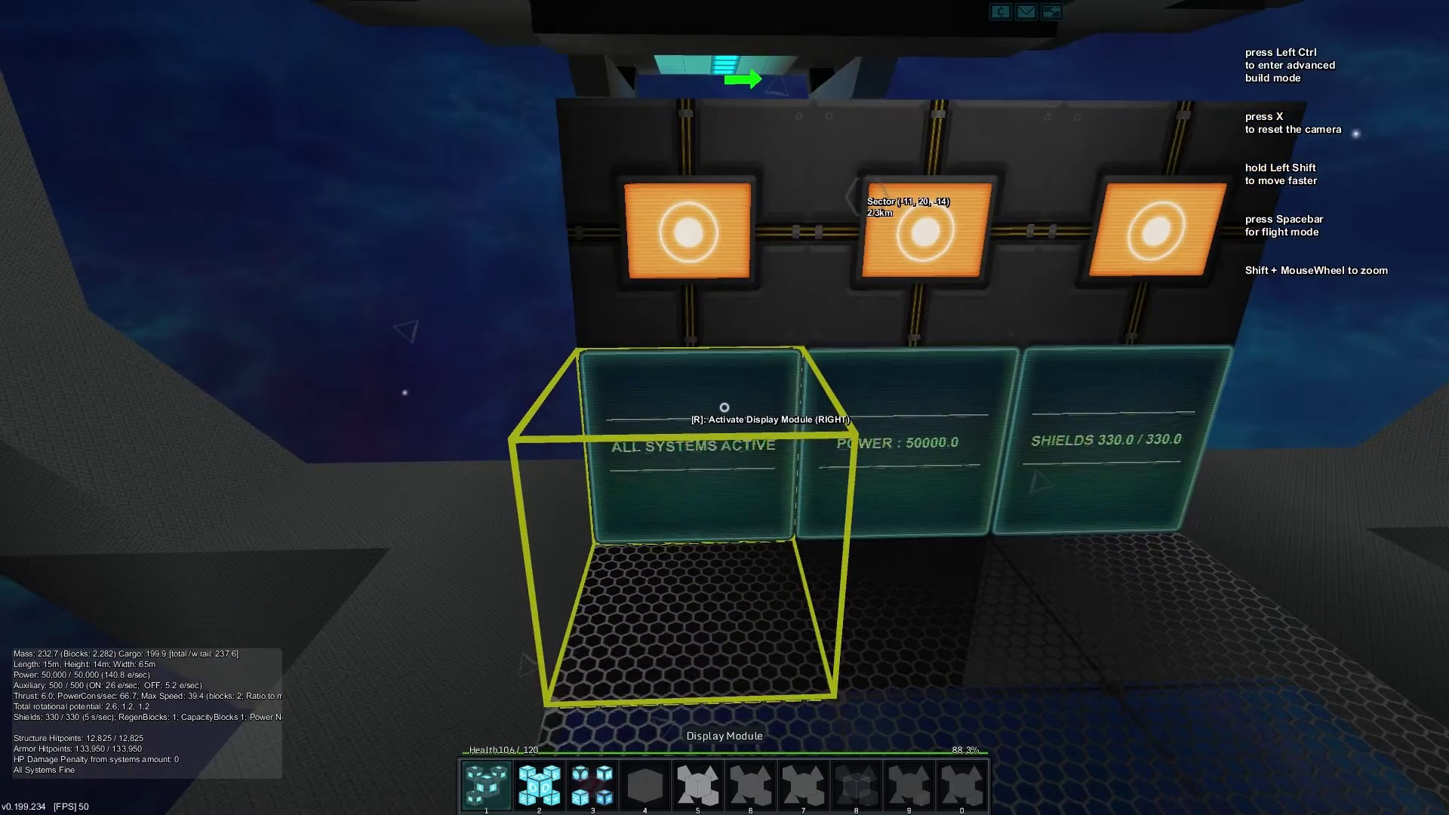
key(w)
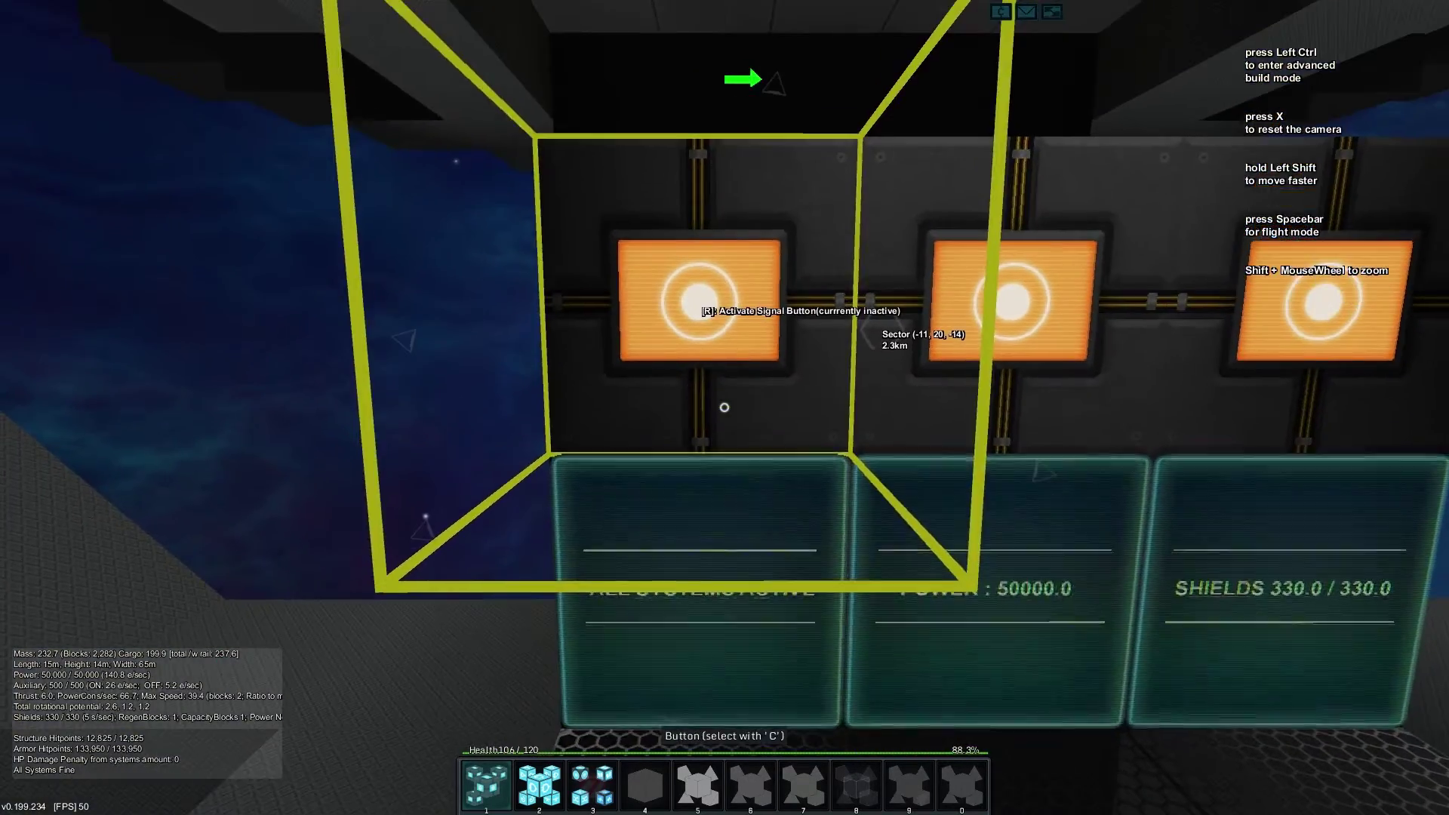
key(s)
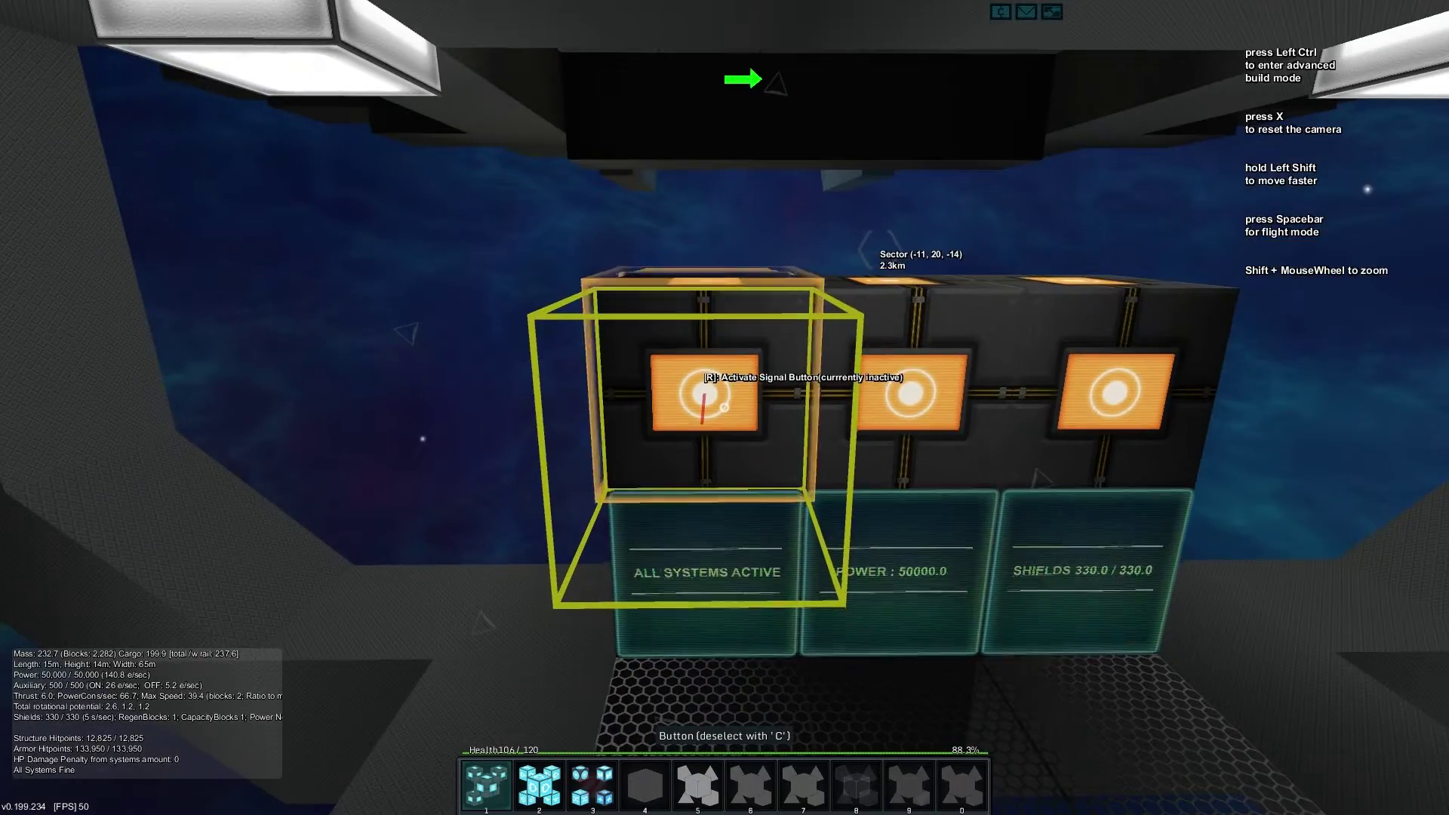
key(a)
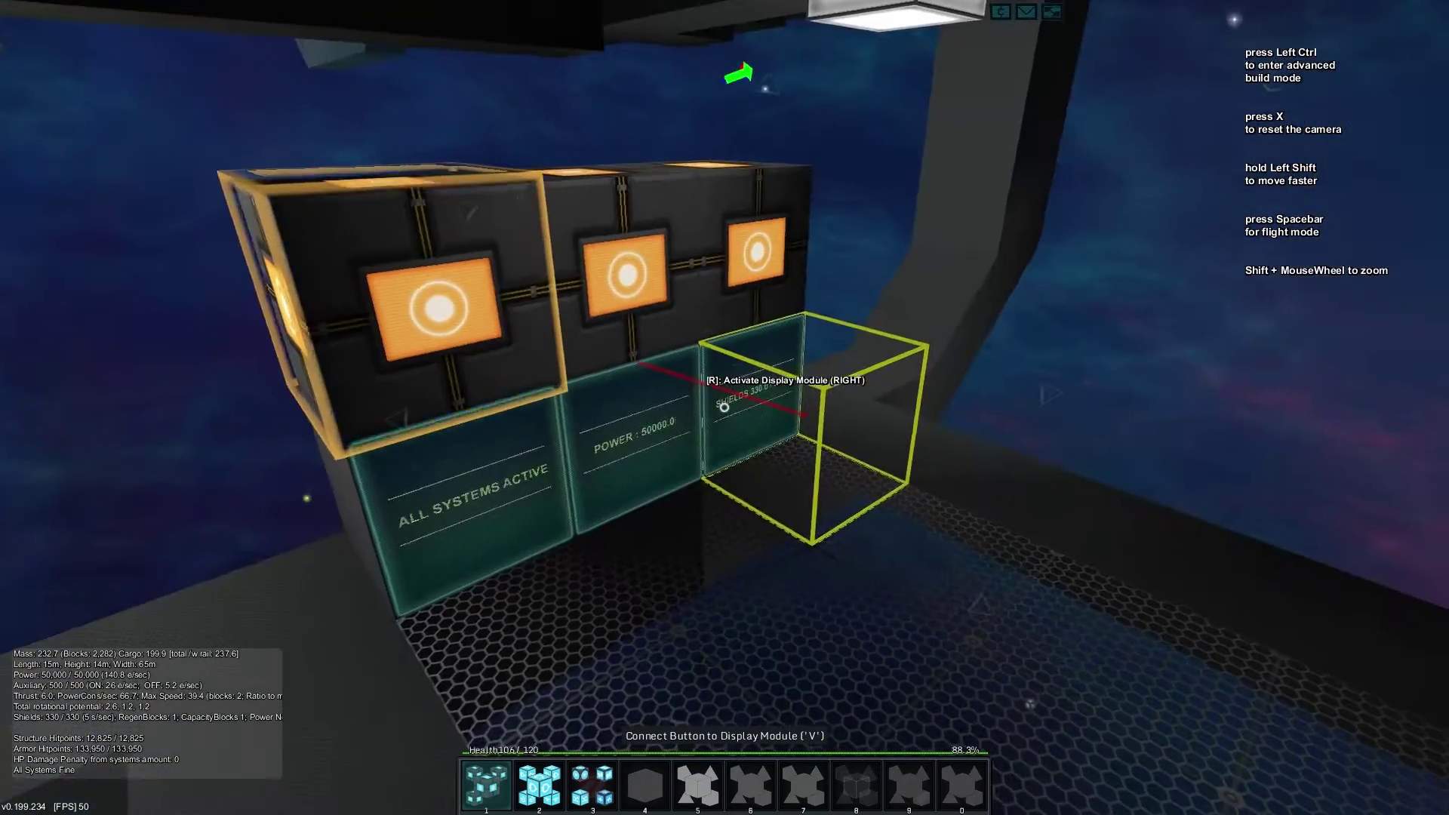
key(d)
Link a signal button to the console's POWER display module.
key(x)
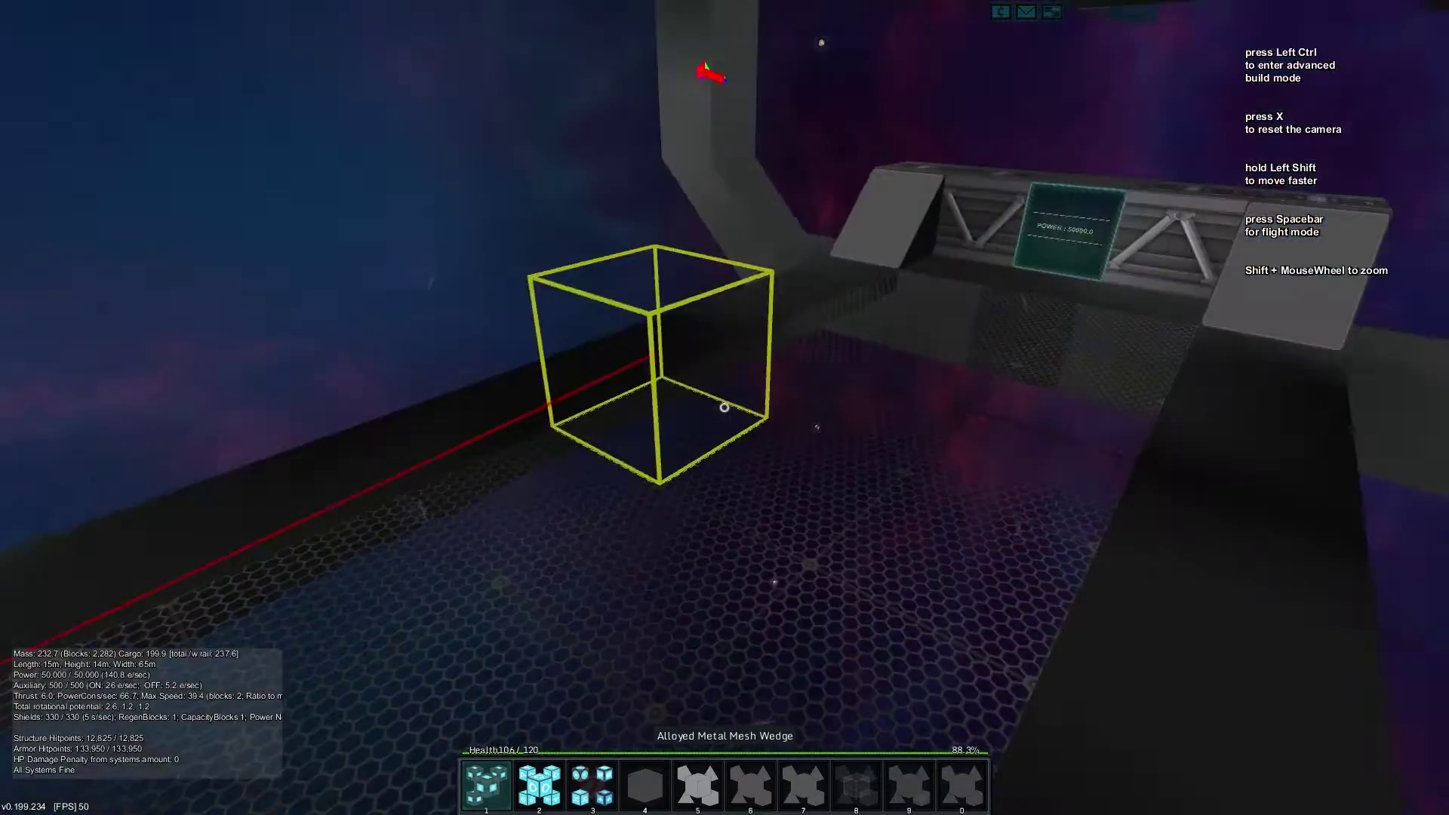
key(x)
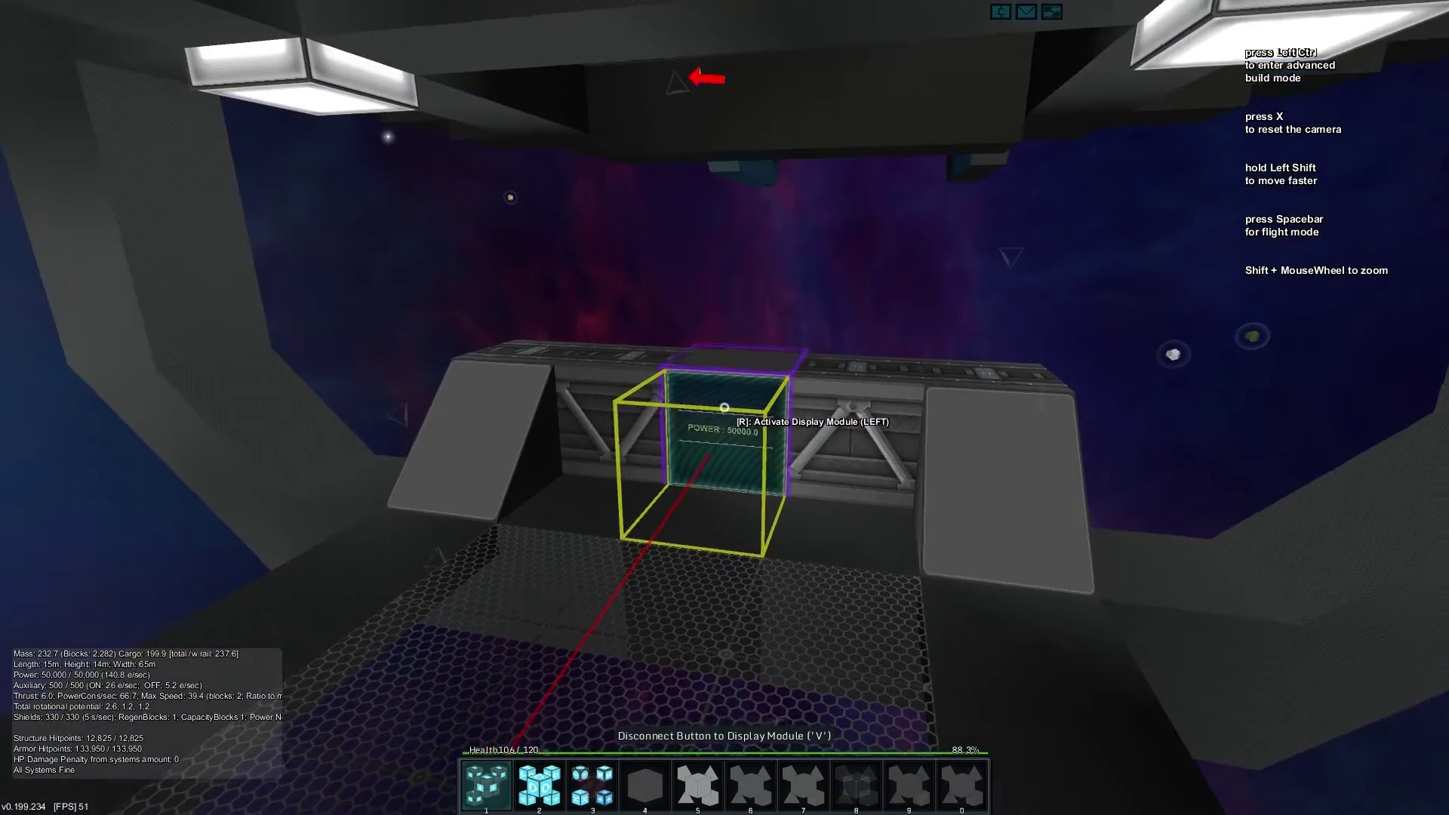
key(x)
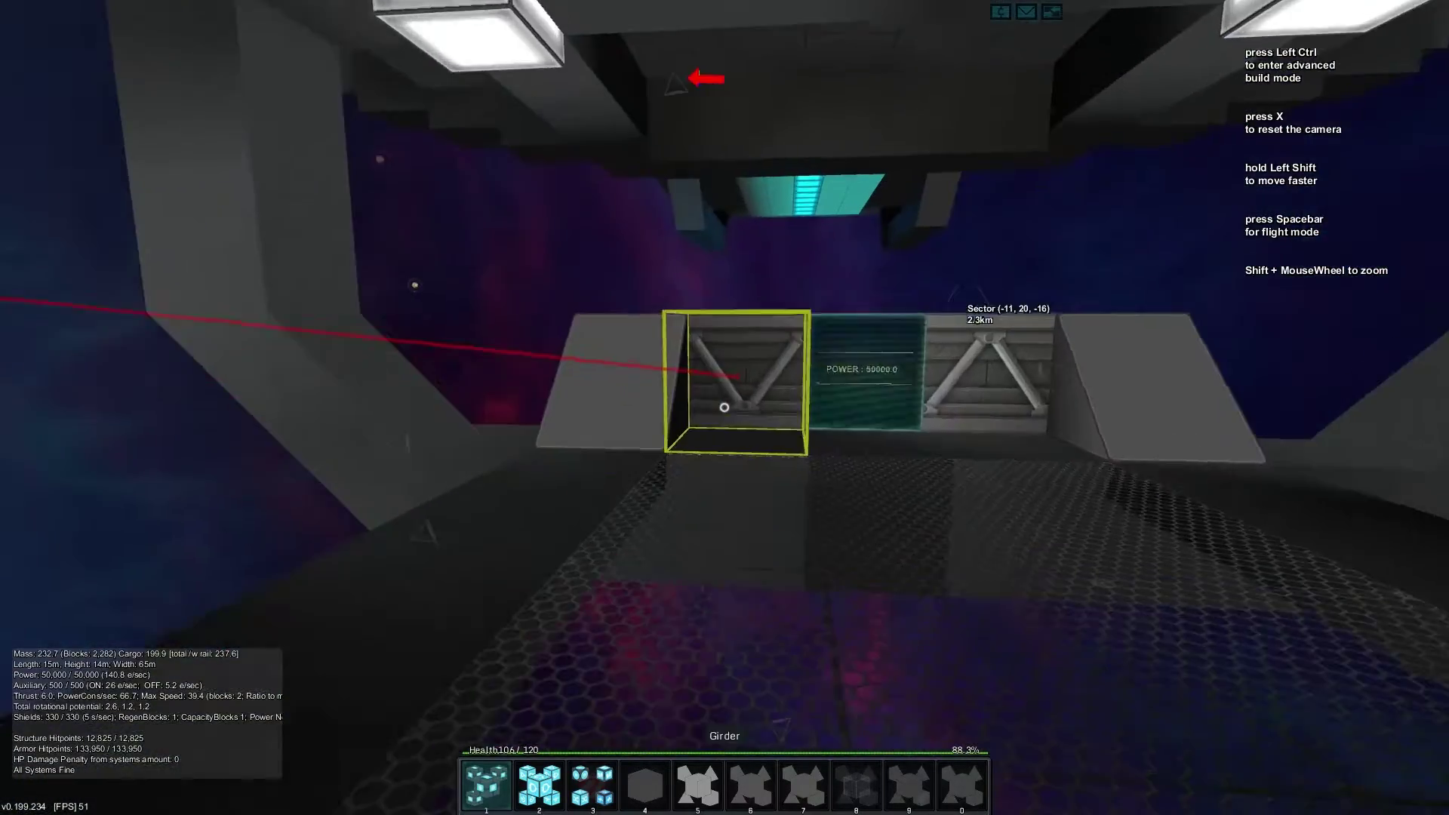
Trigger the left, middle and SHIELDS buttons to verify the console display's three screens.
key(x)
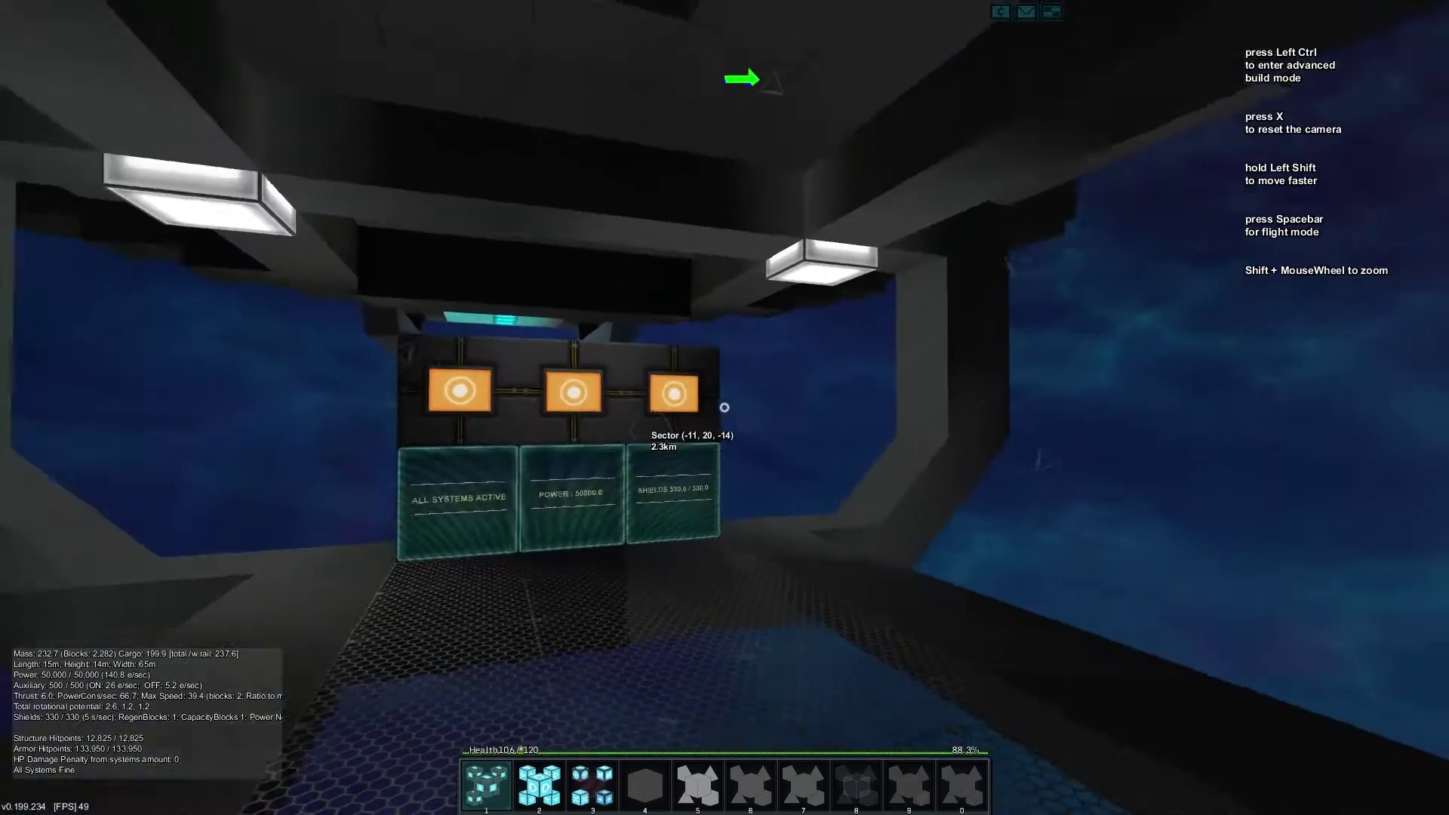
key(w)
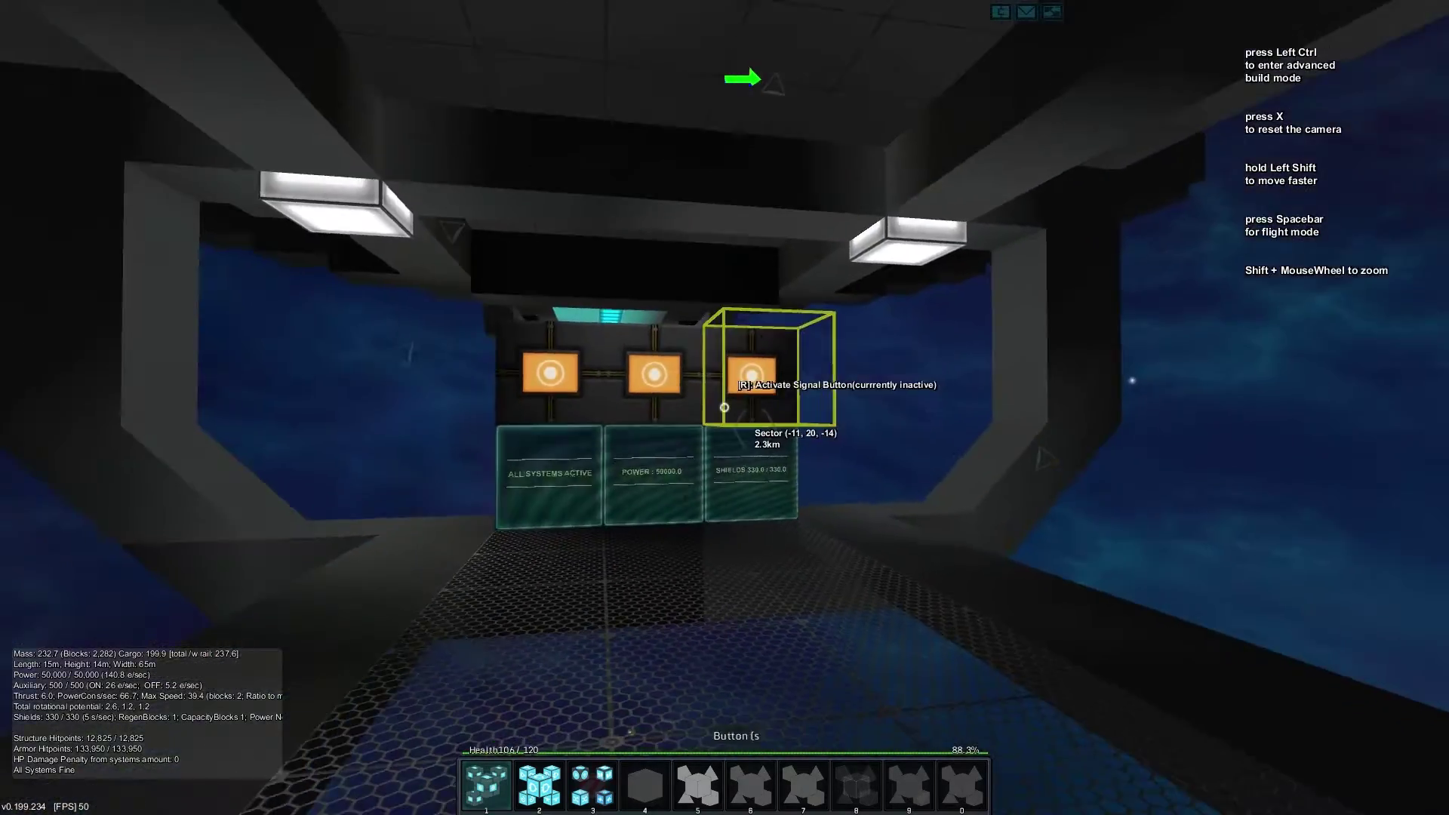
key(w)
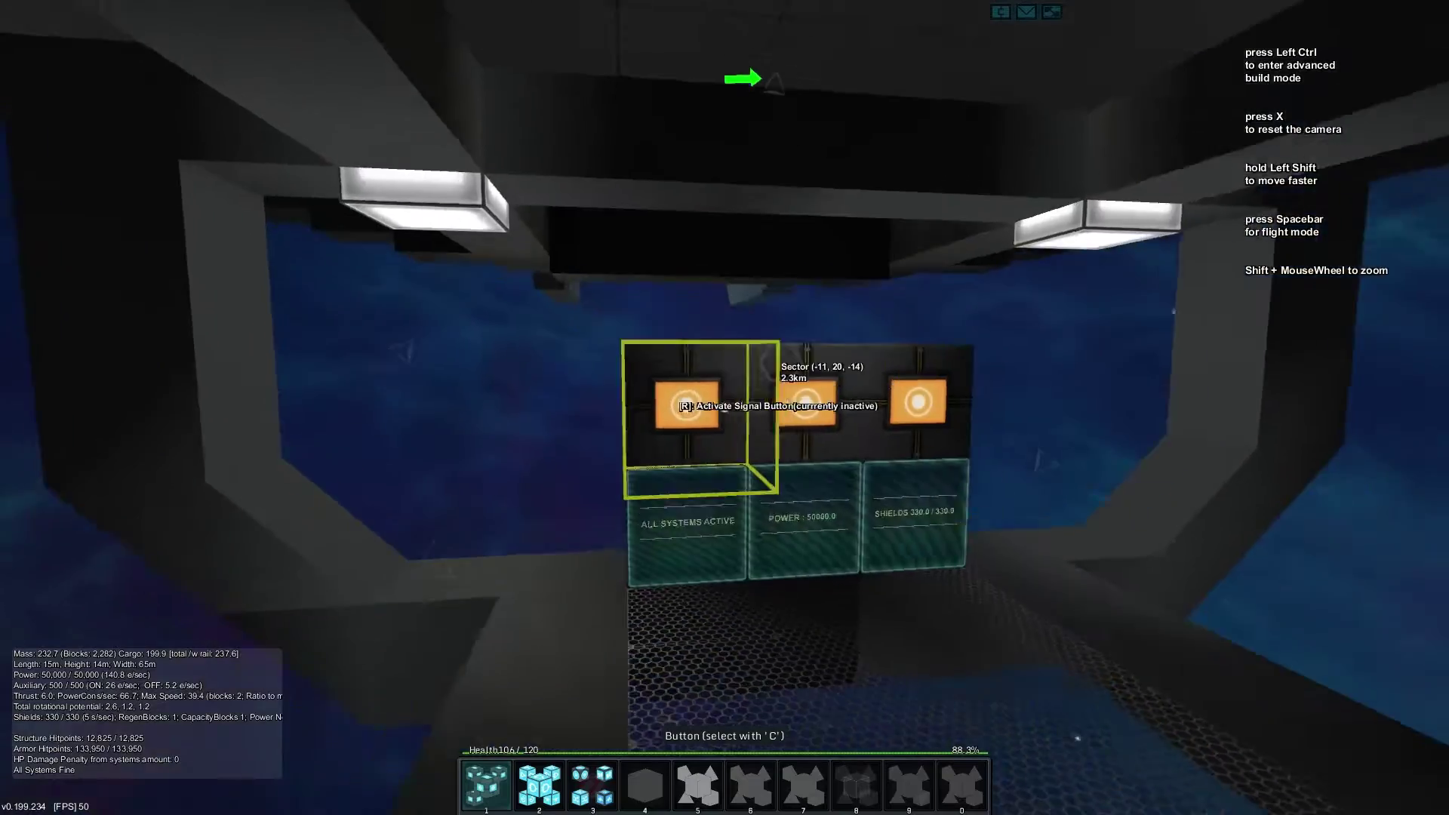
key(d)
key(a)
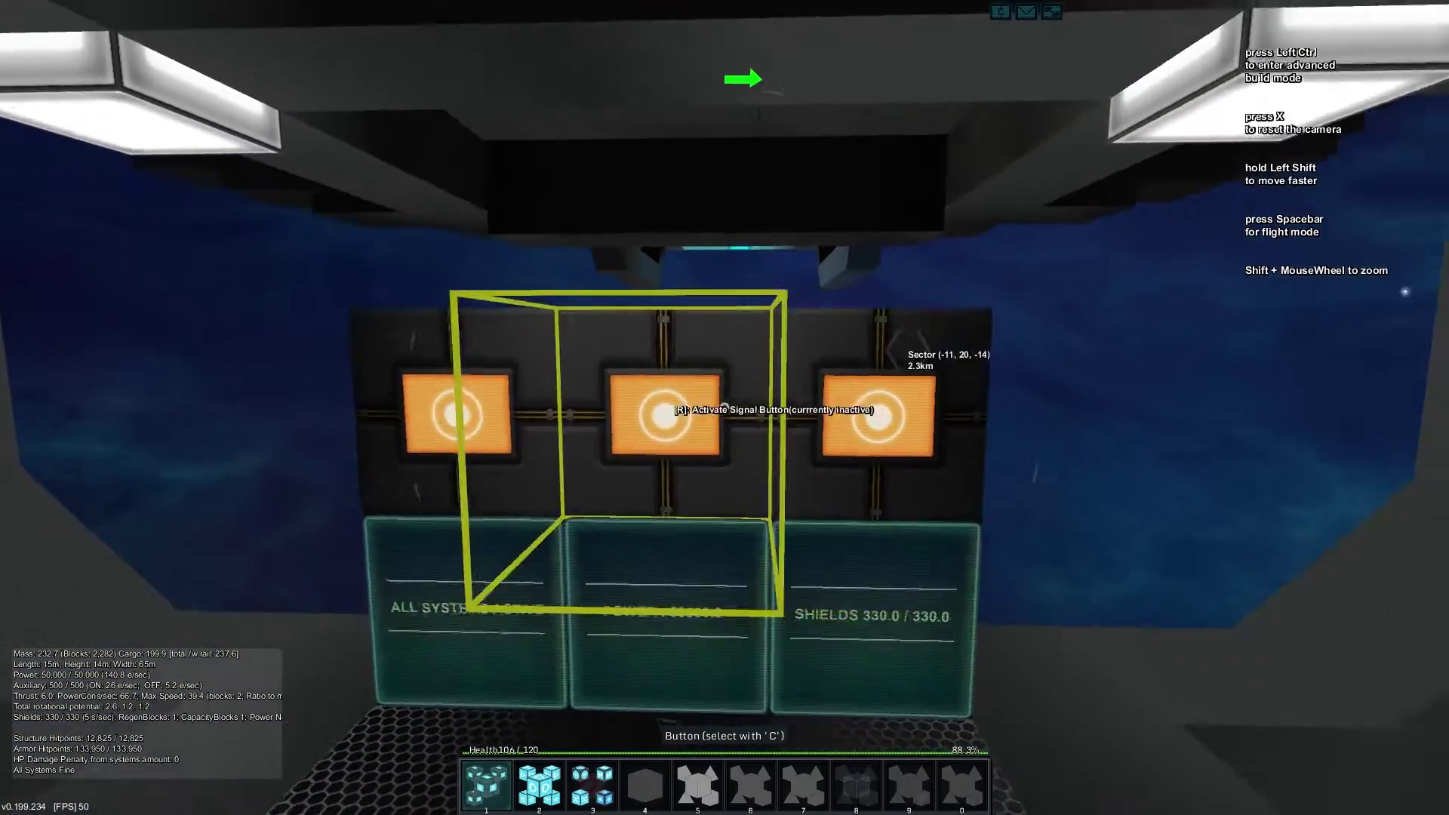
key(d)
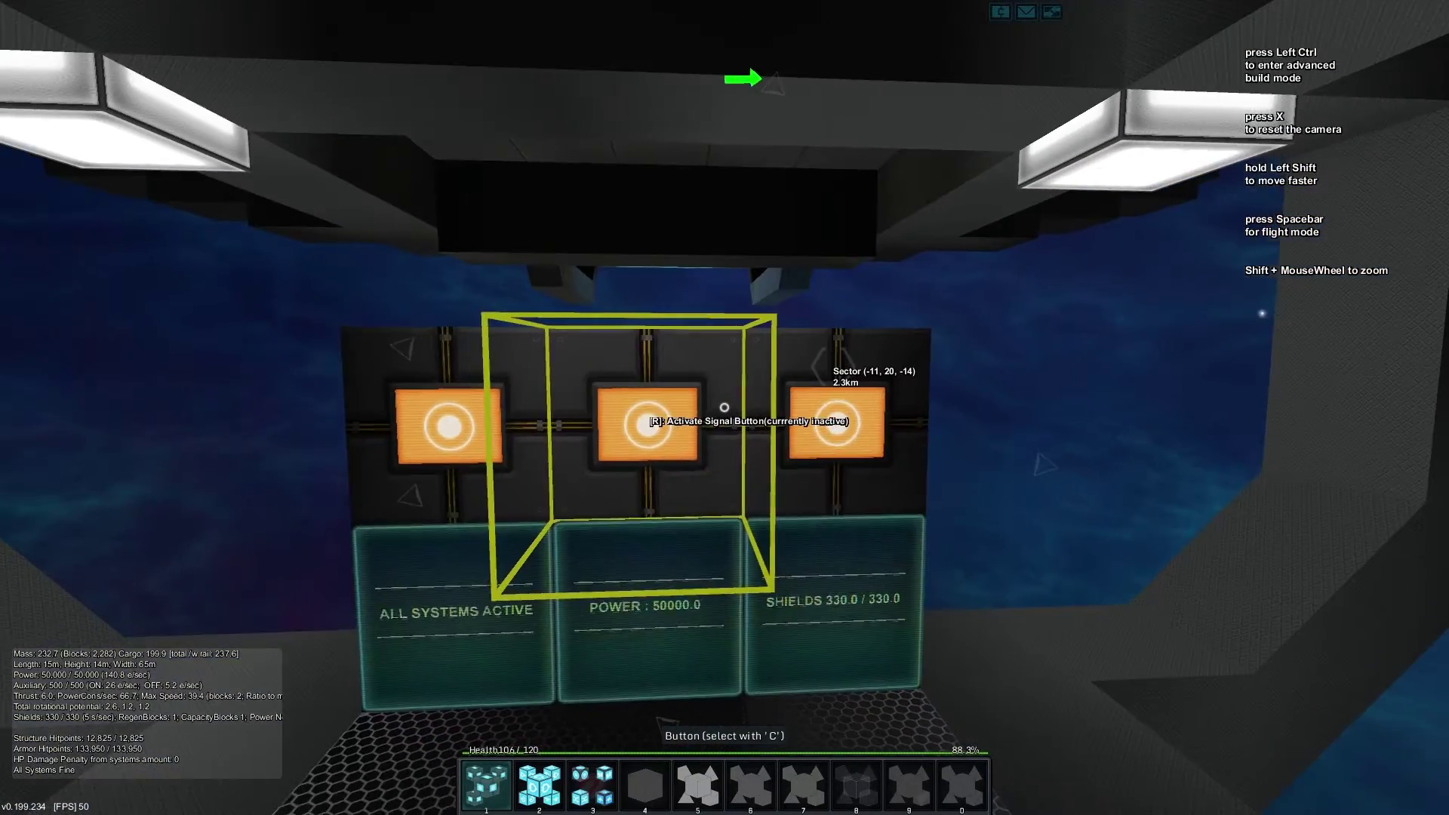
key(d)
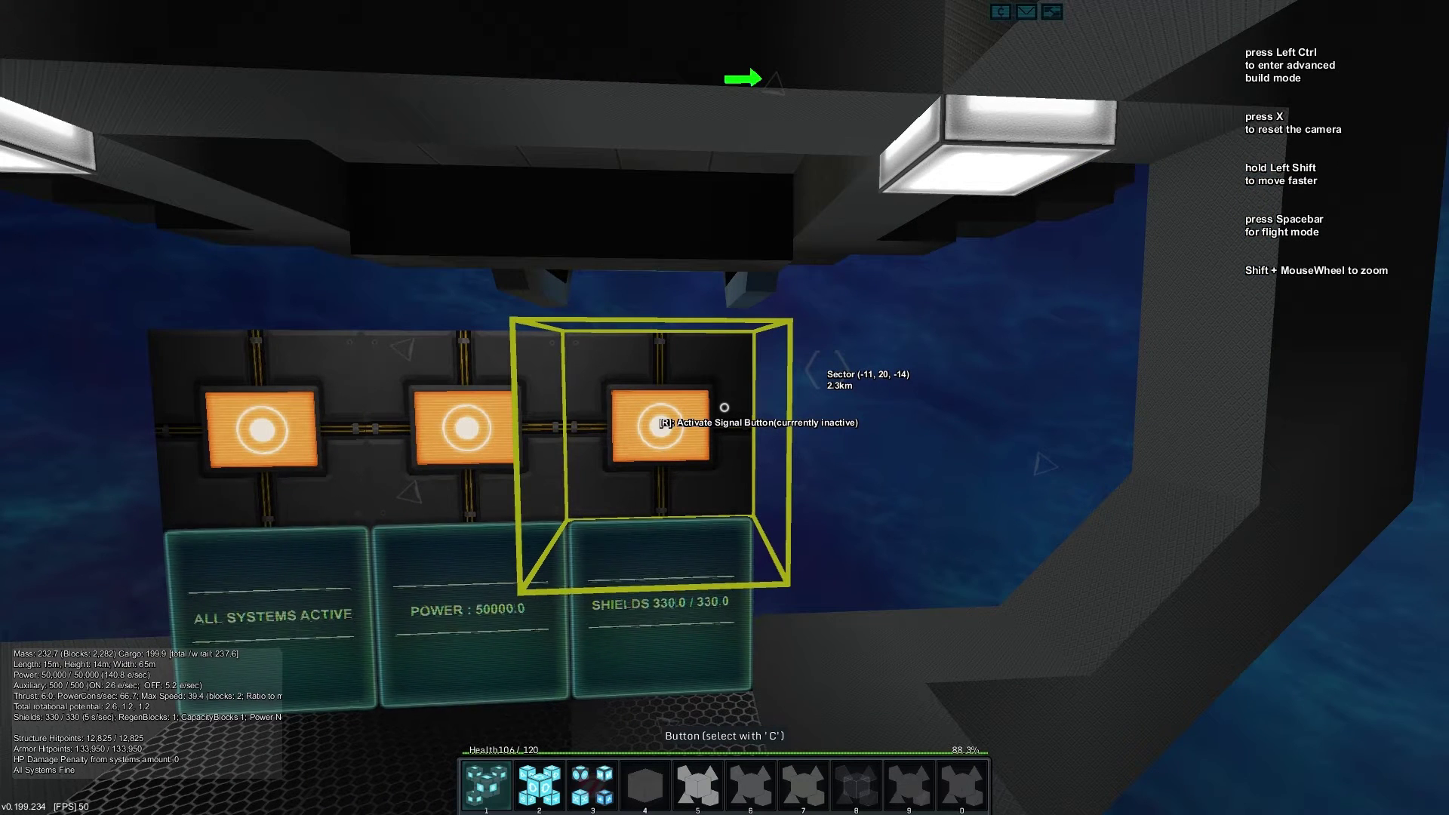
key(2)
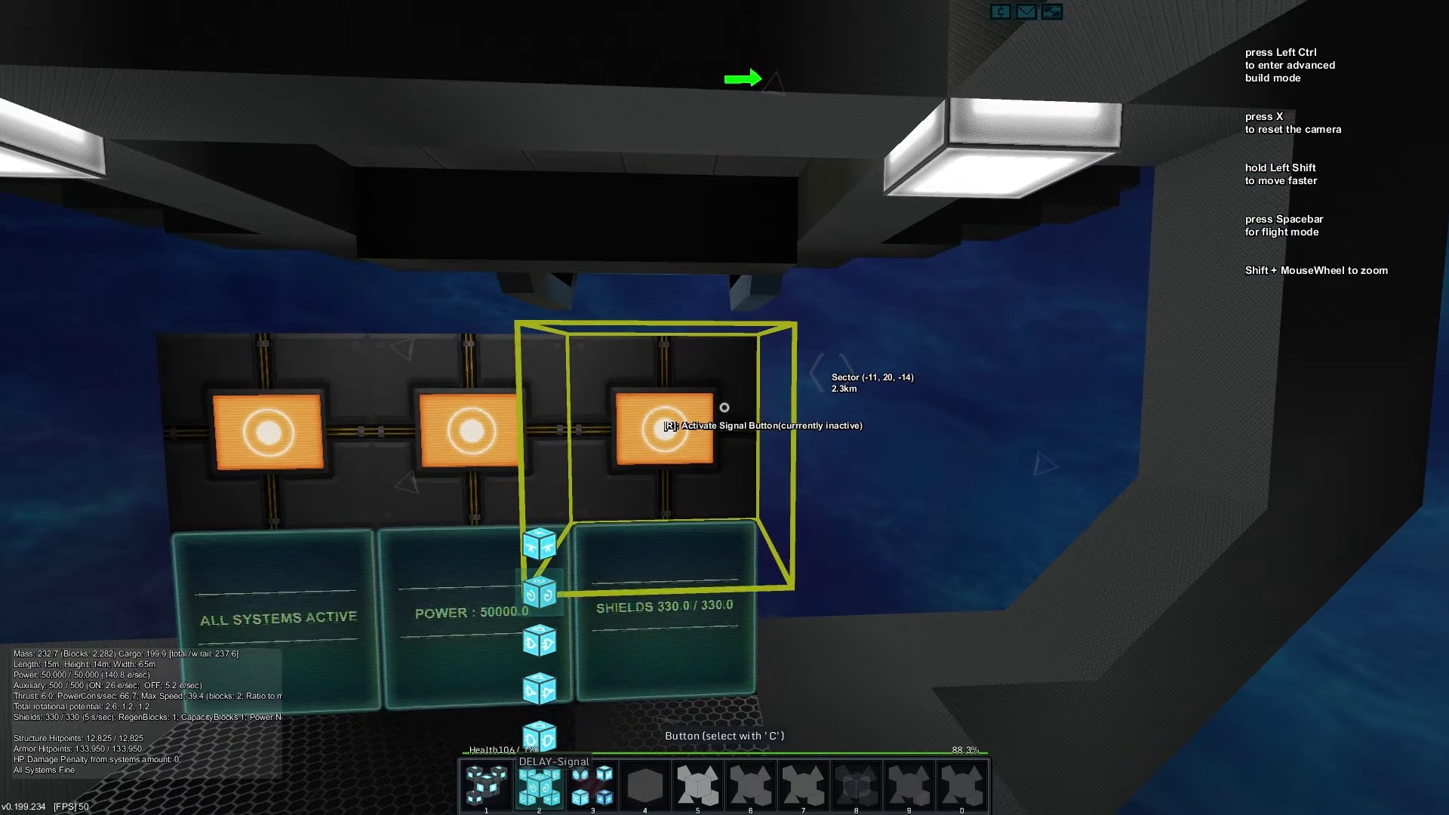
Place two rows of delay-signal blocks beside the three-button wall.
key(w)
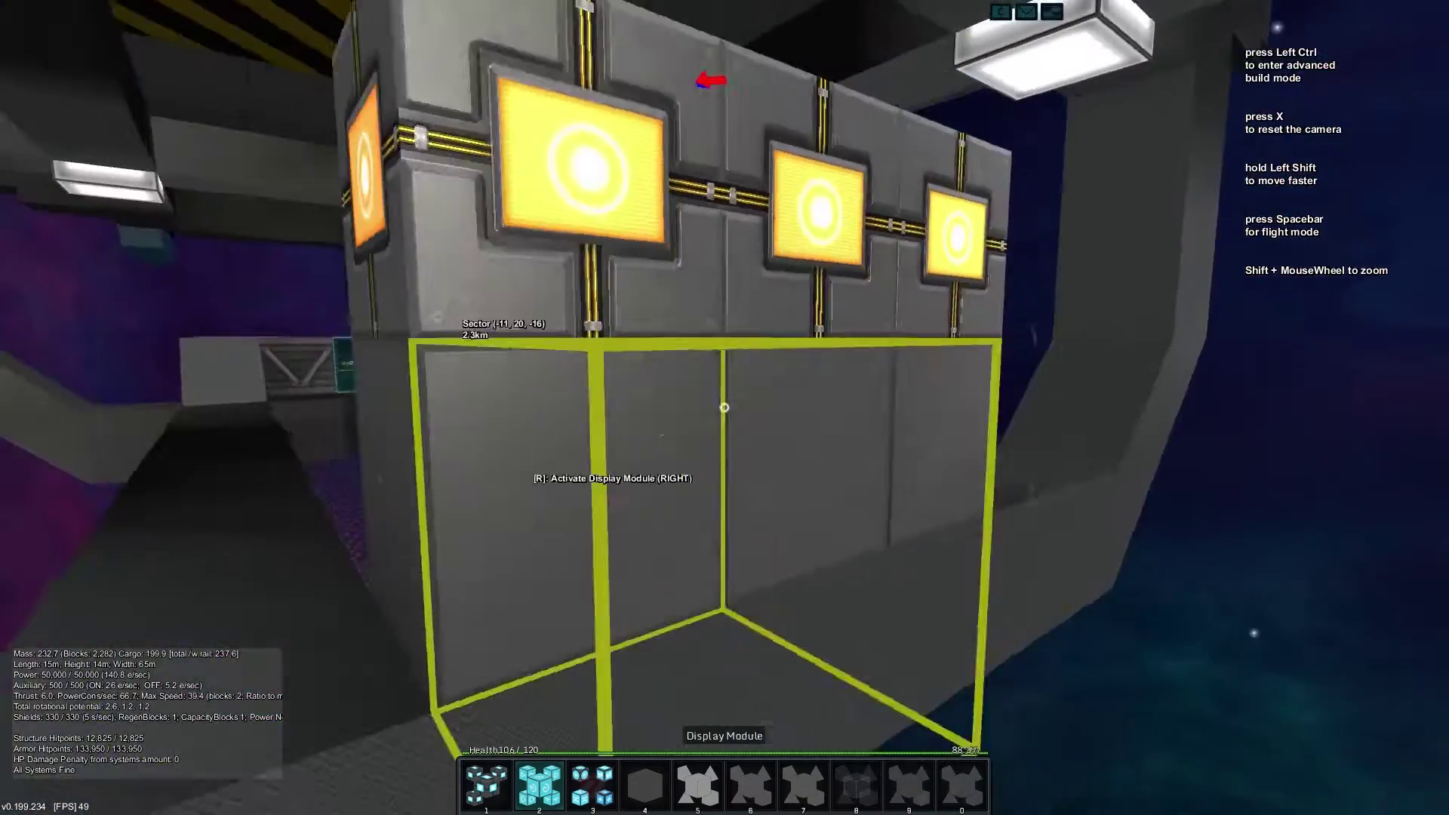
key(s)
click(724, 408)
click(724, 407)
key(c)
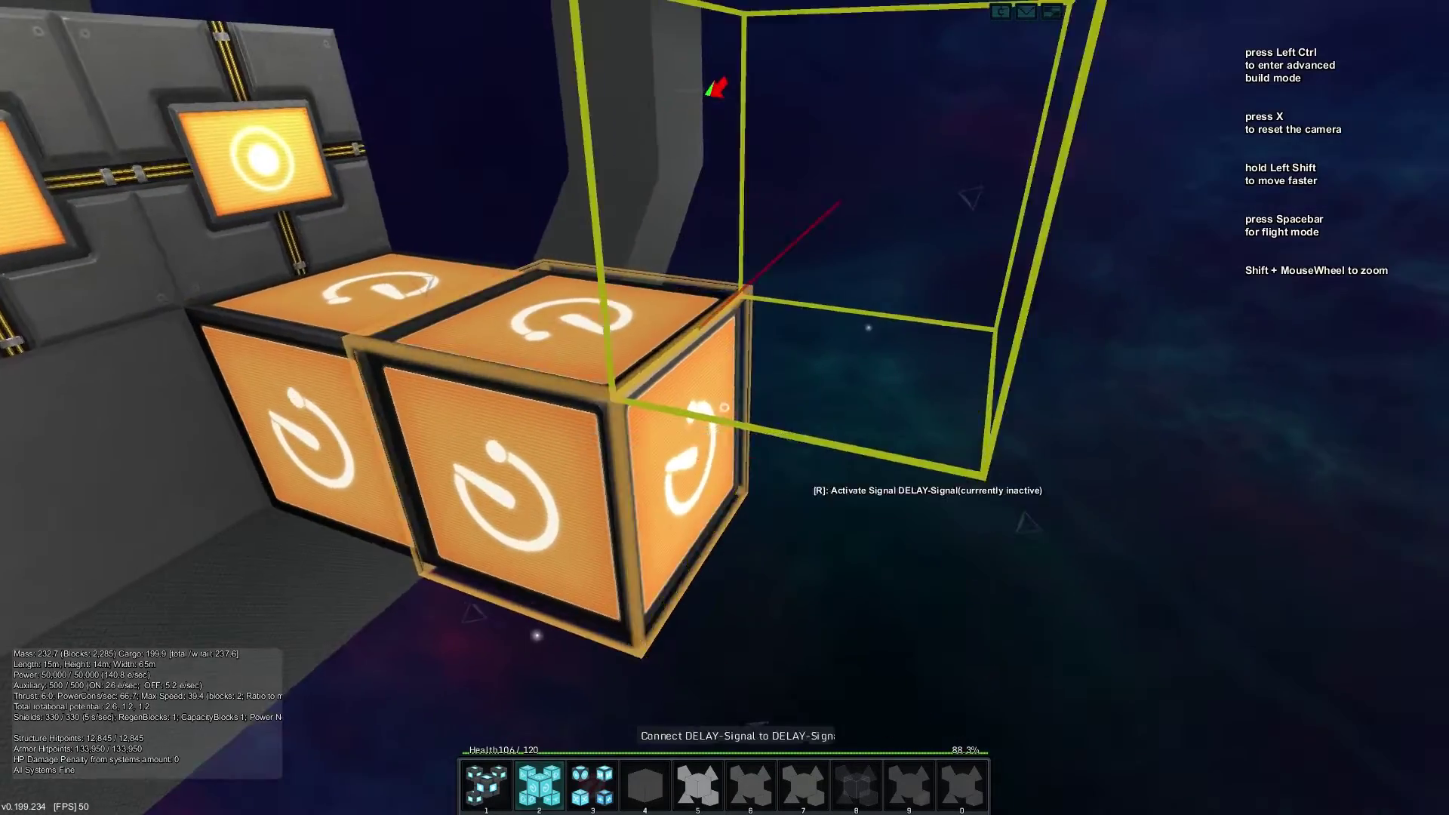
click(724, 407)
click(724, 408)
click(724, 408)
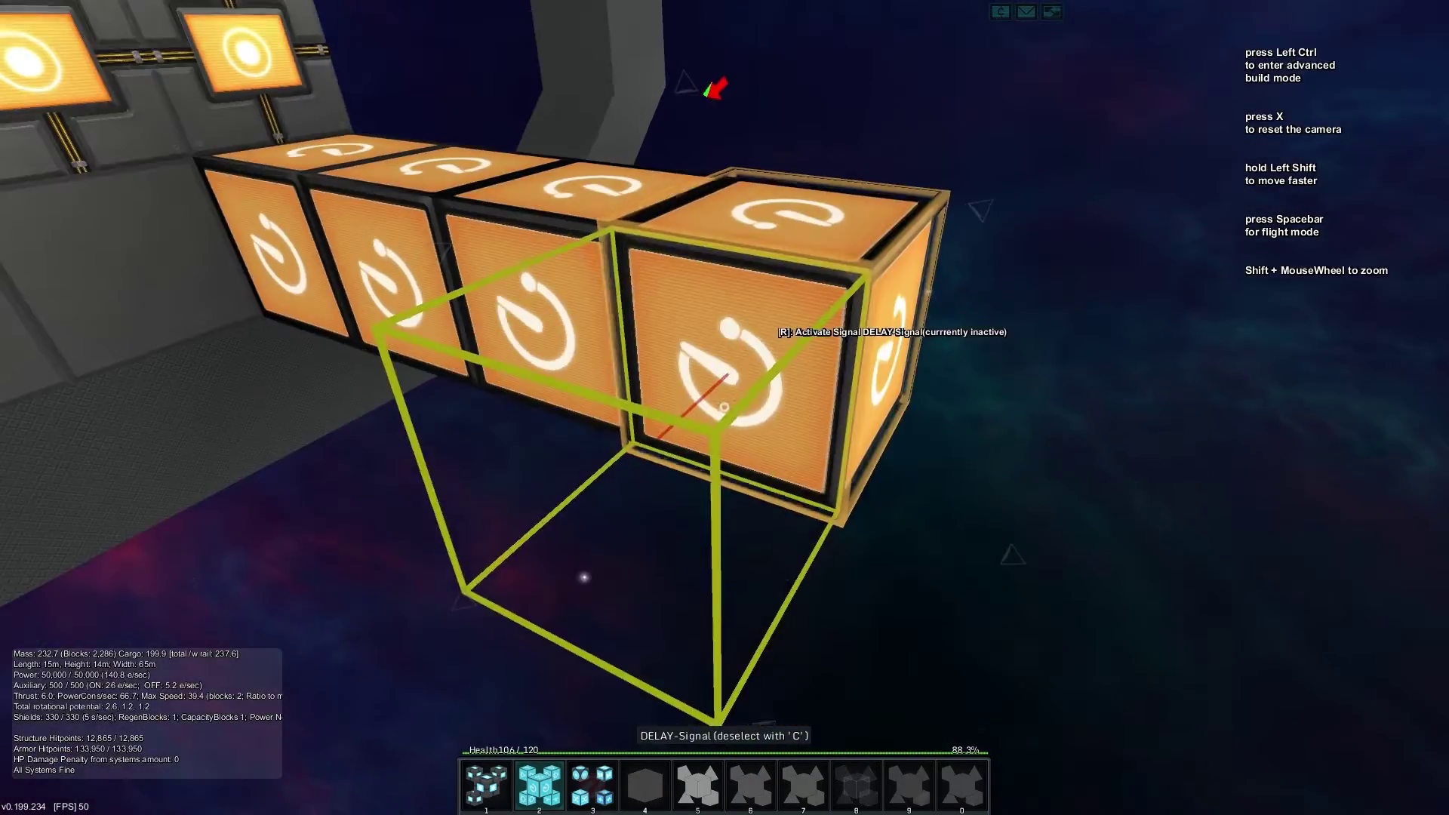
click(724, 408)
click(724, 407)
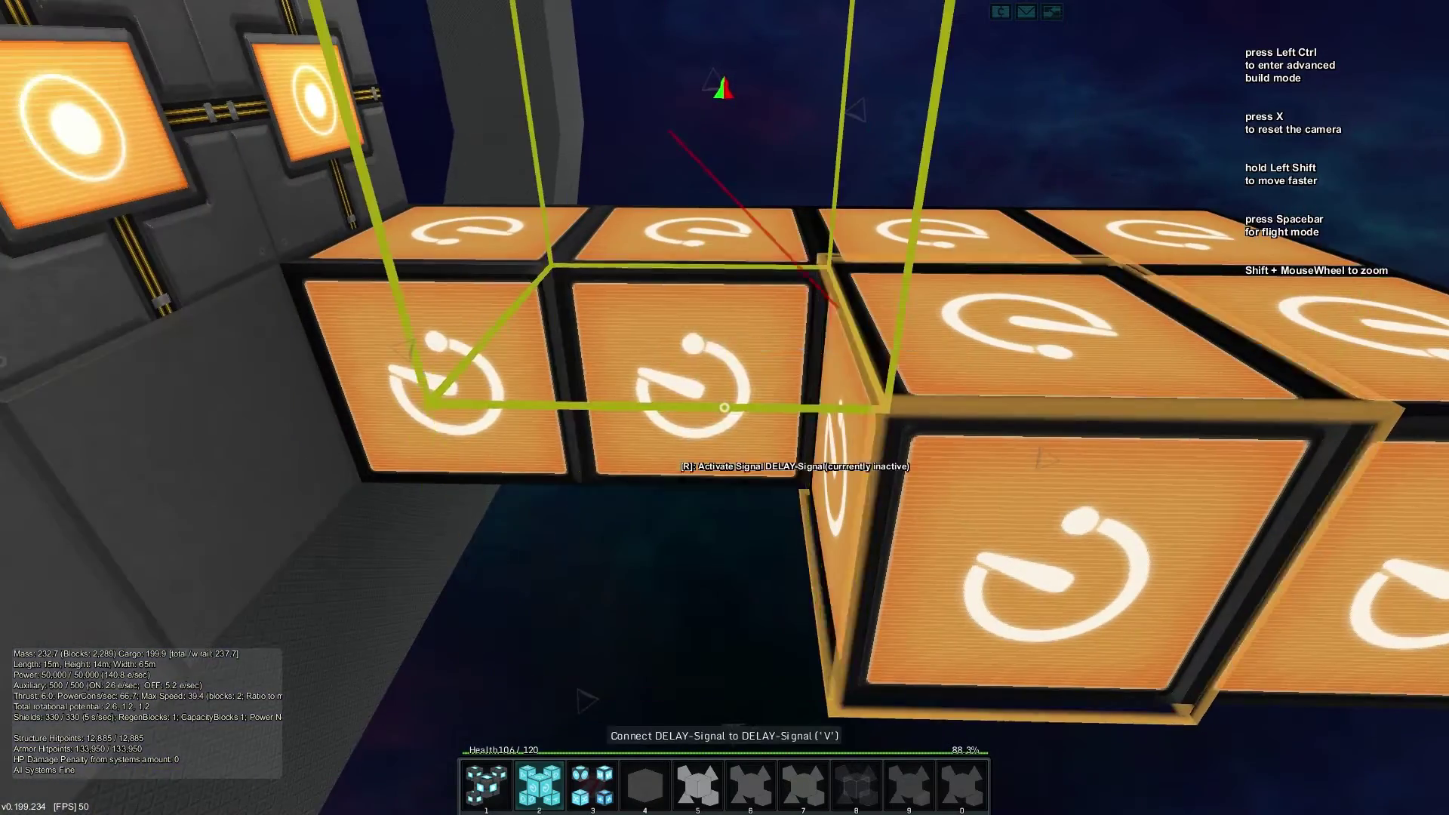
click(723, 407)
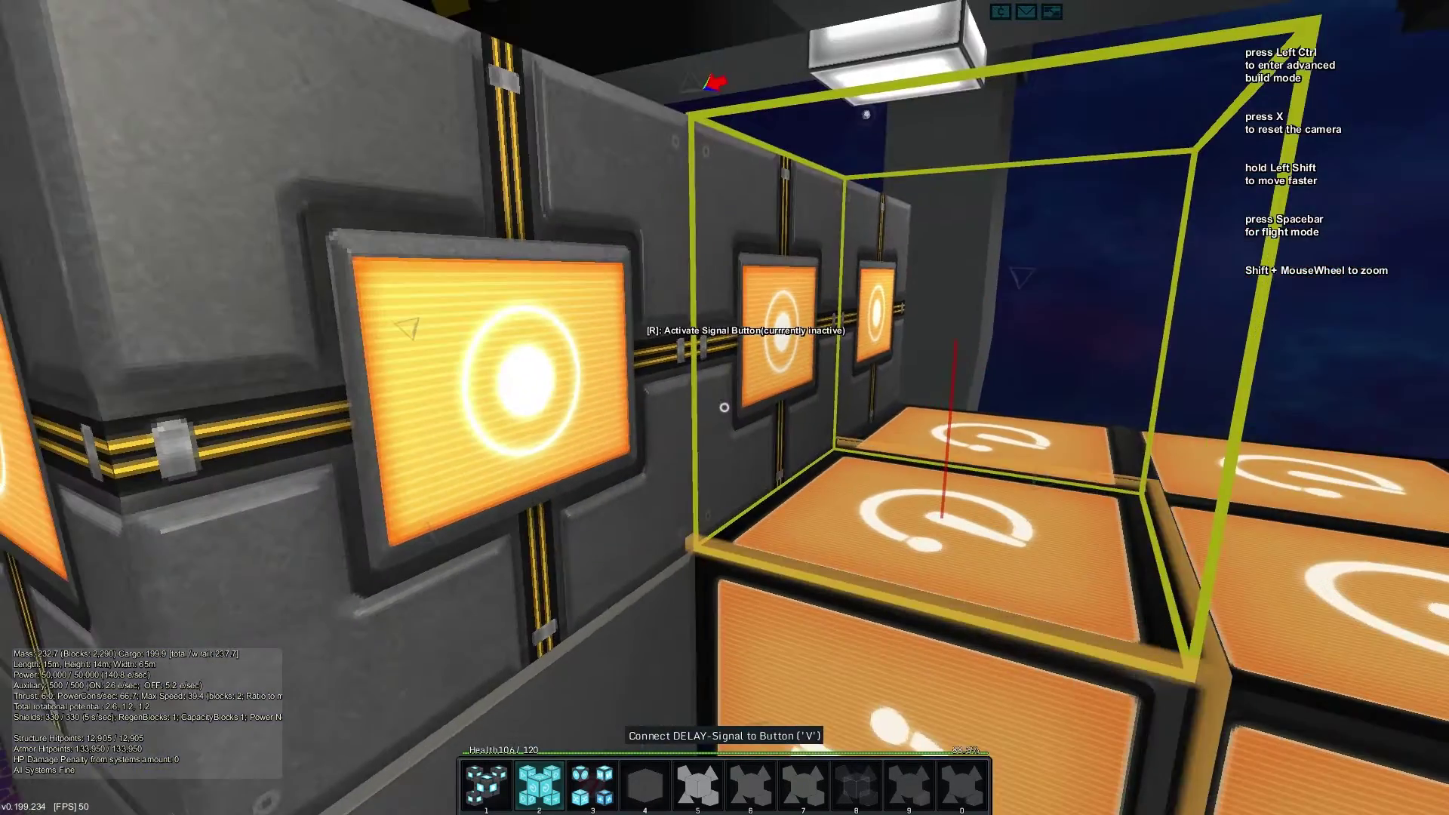
Select a delay block and link it to the next one in the row.
key(c)
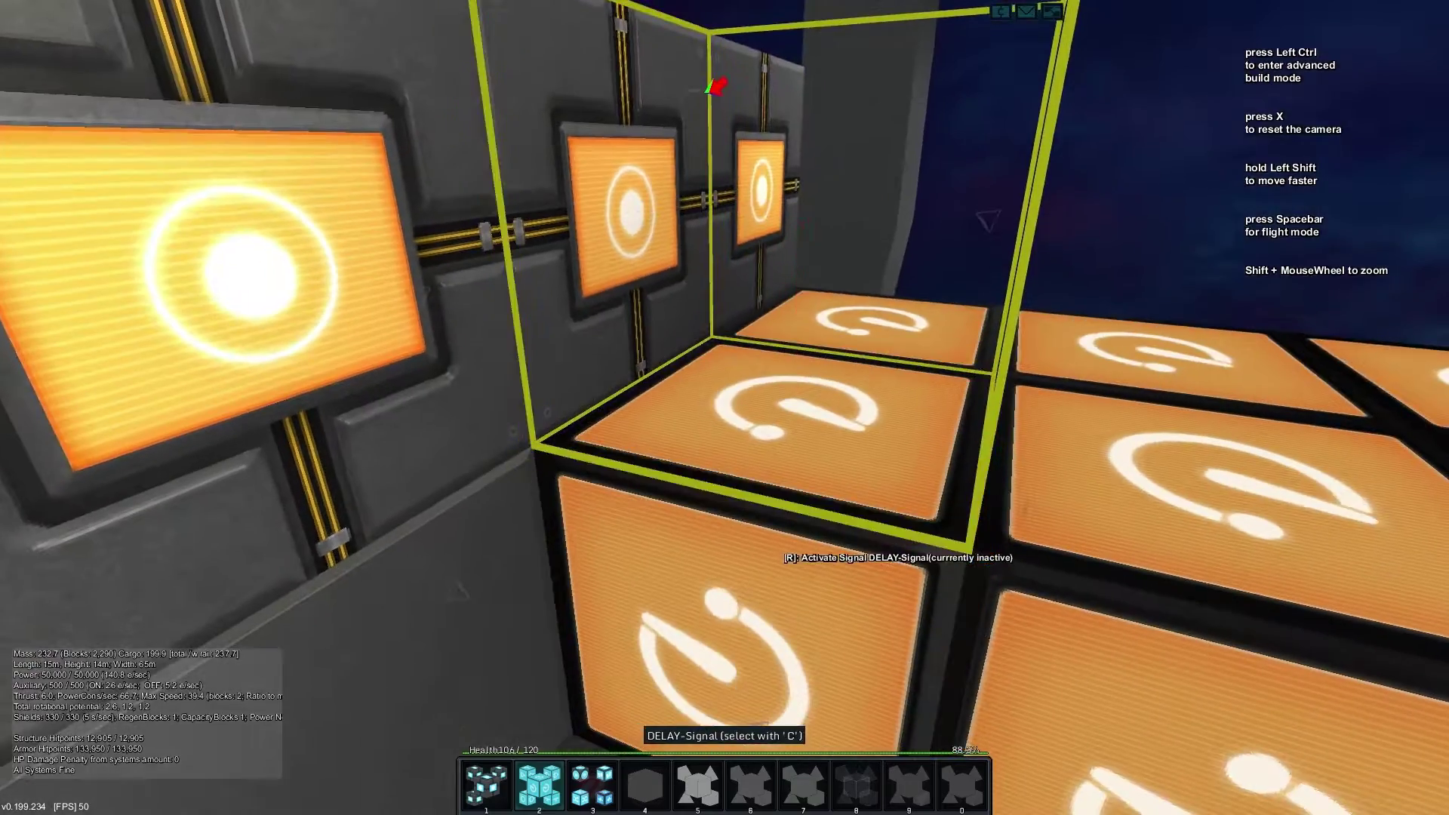
key(c)
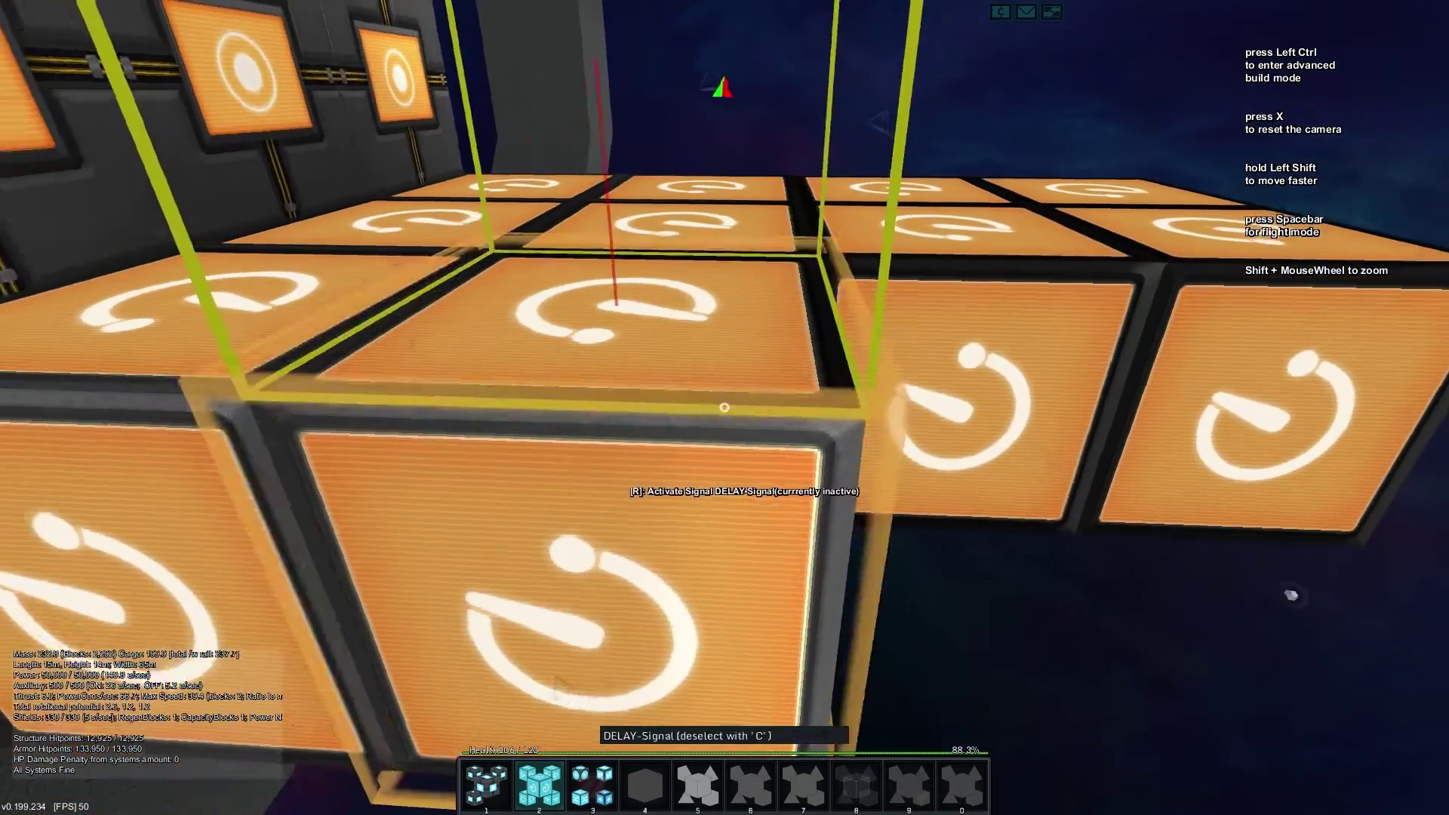
key(v)
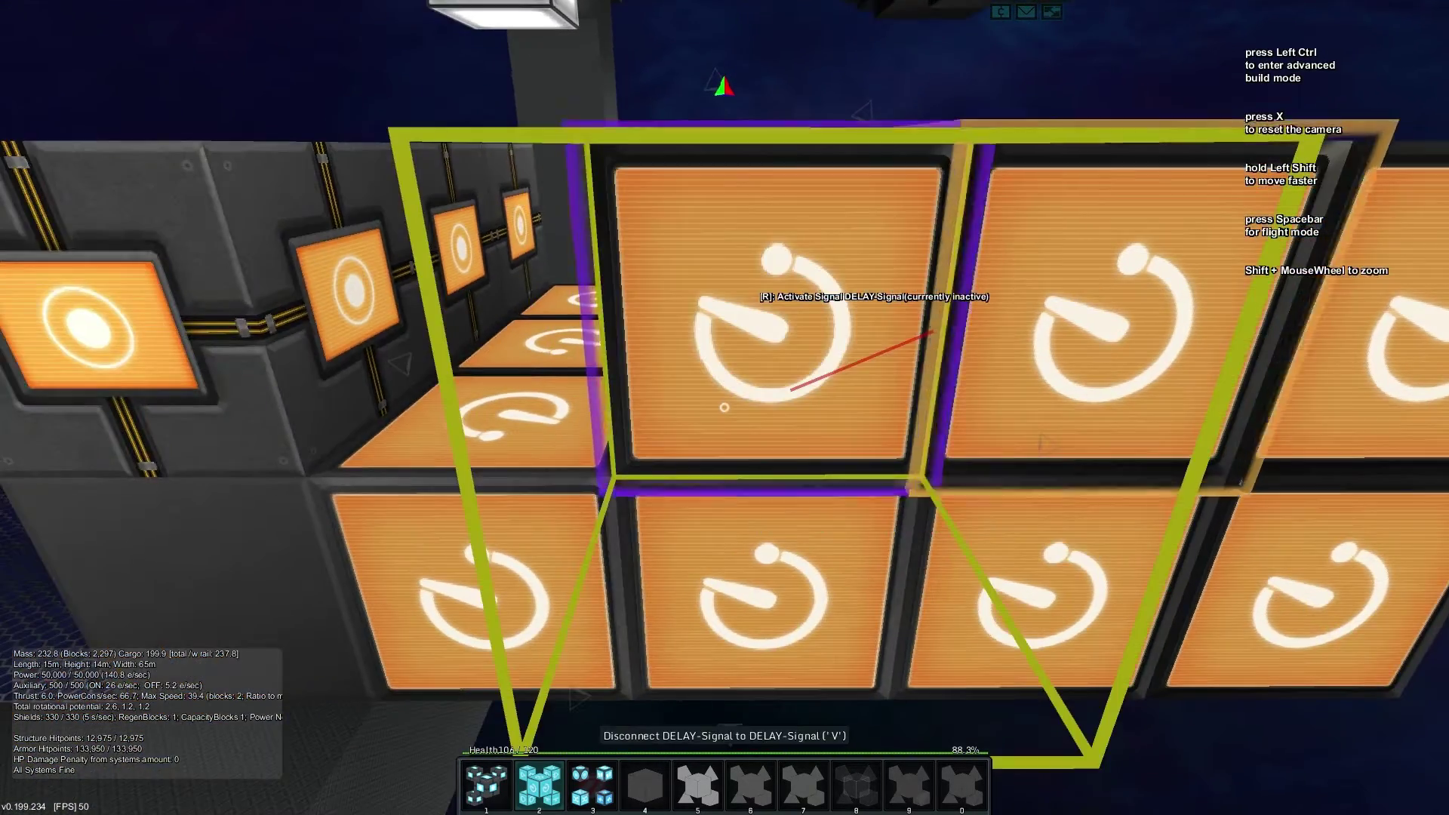
Add the remaining delay blocks, link them into a chain and tie it to the signal button.
click(723, 408)
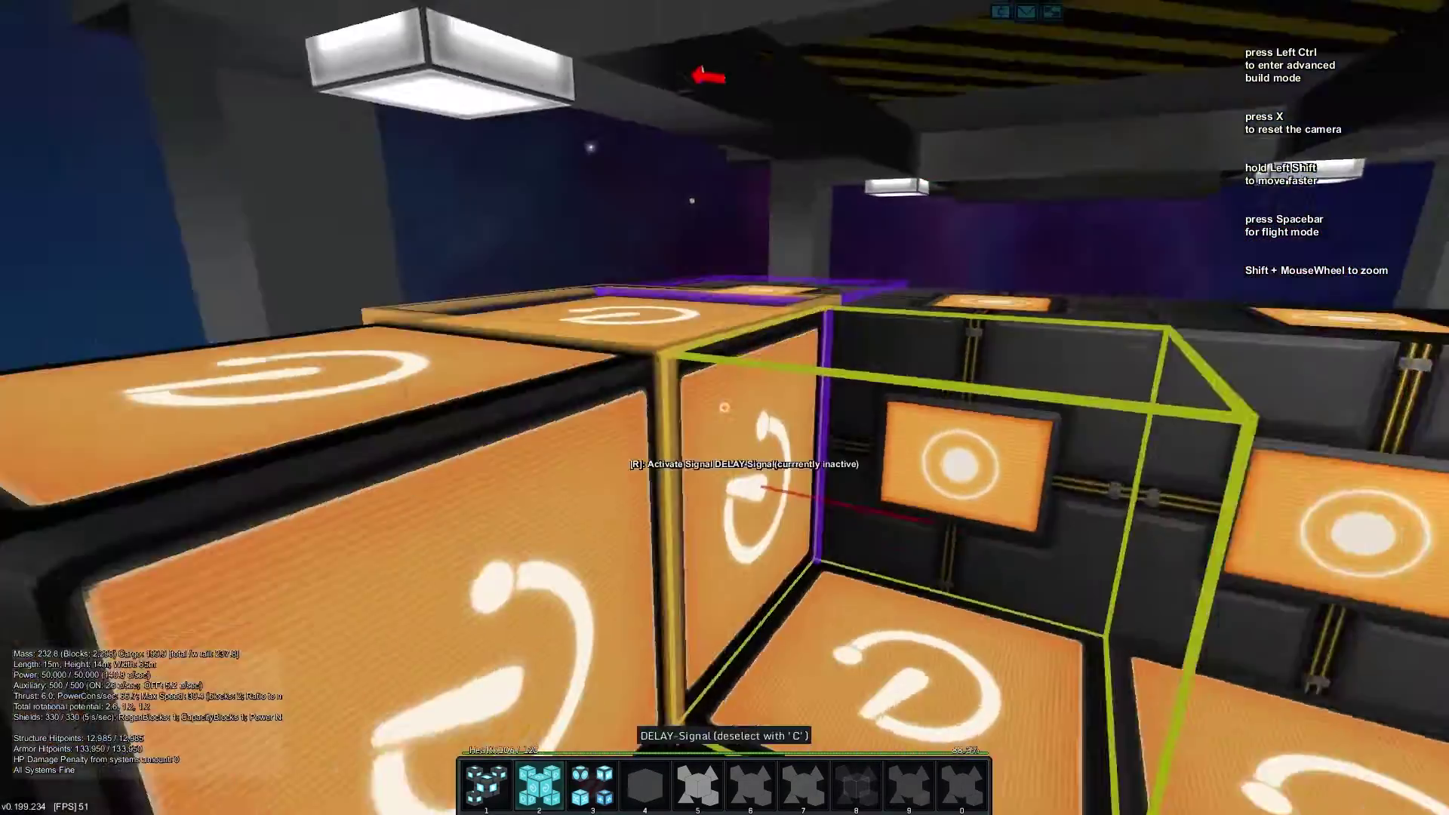
key(c)
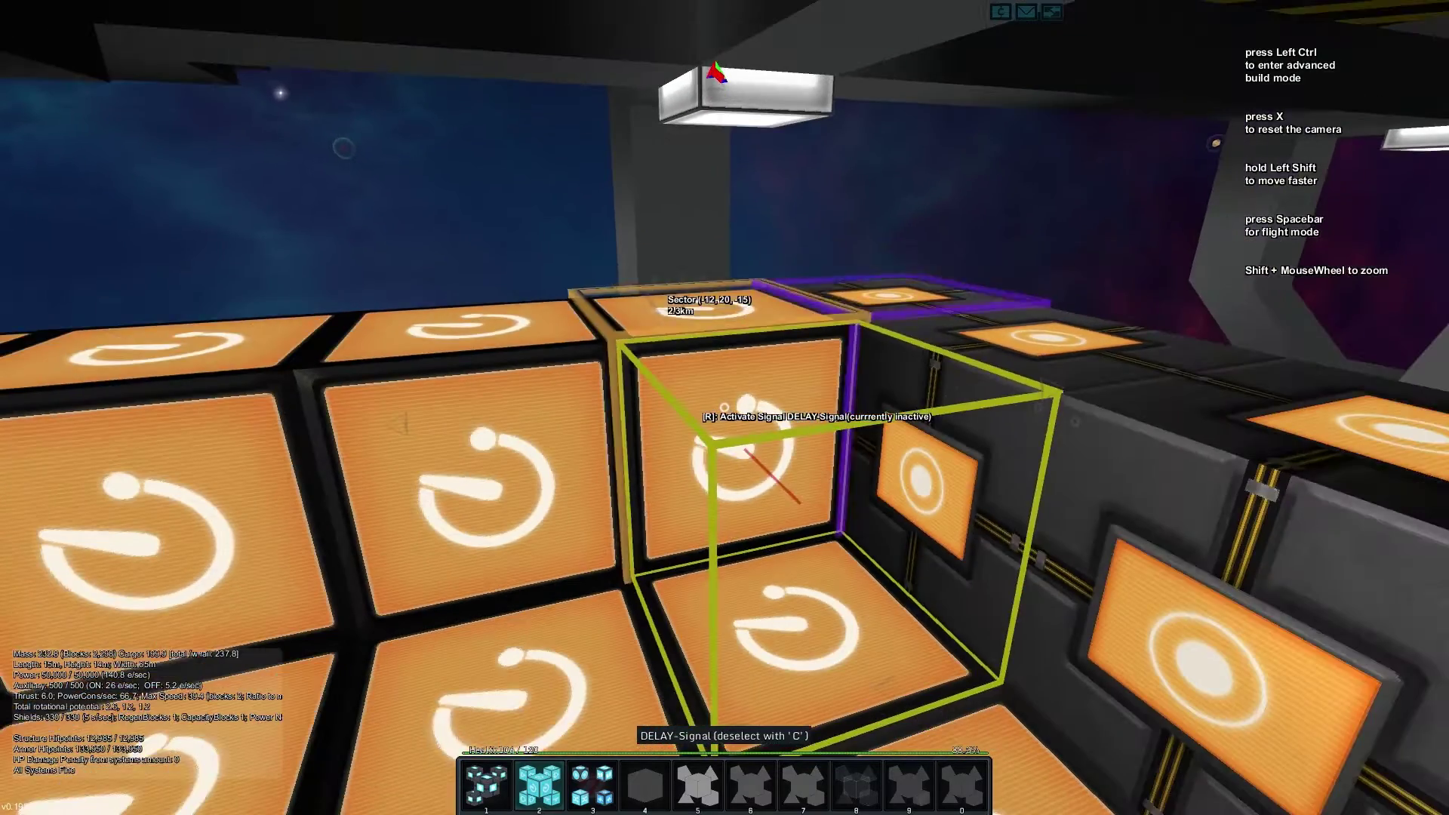
key(v)
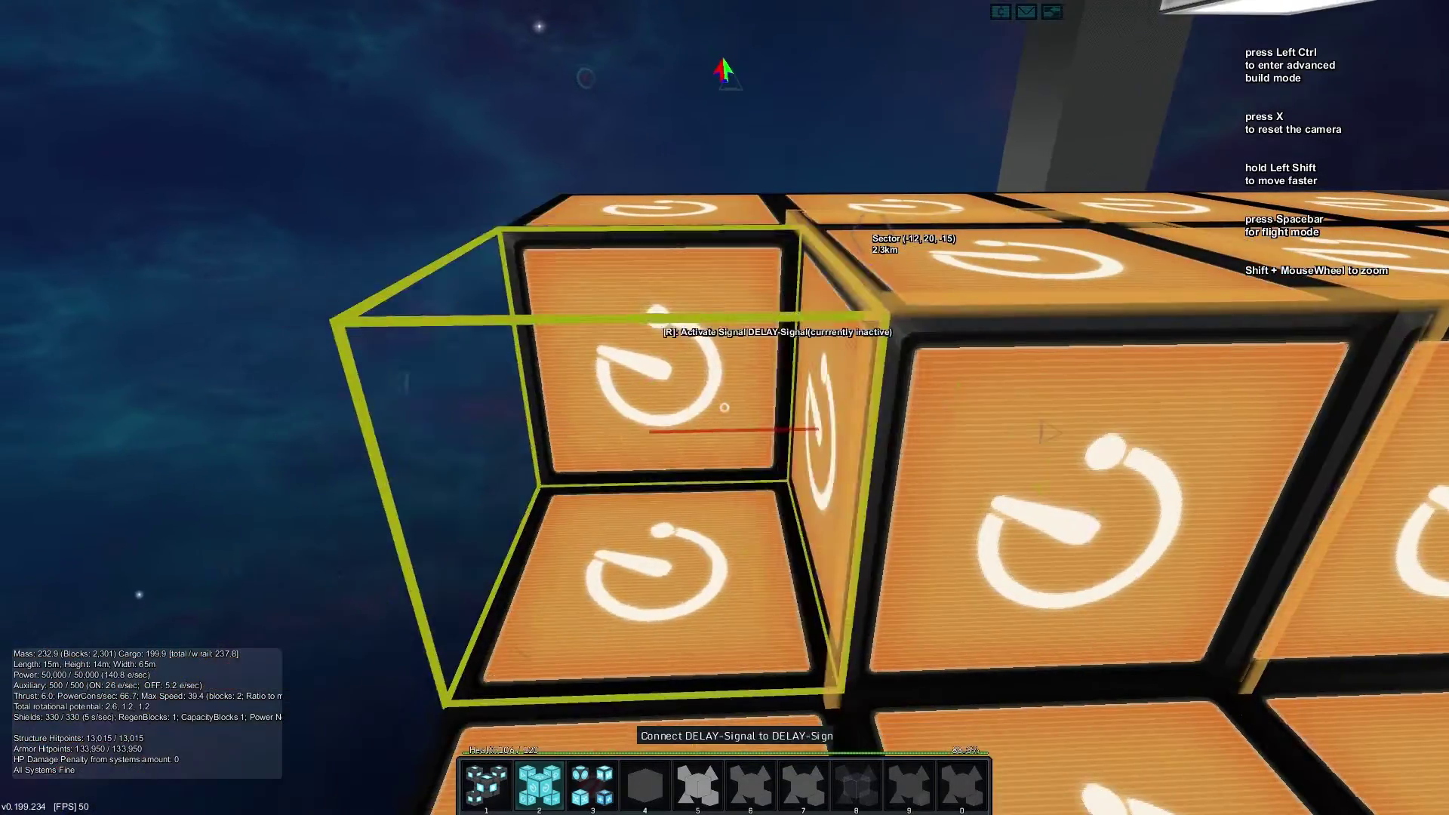
click(723, 407)
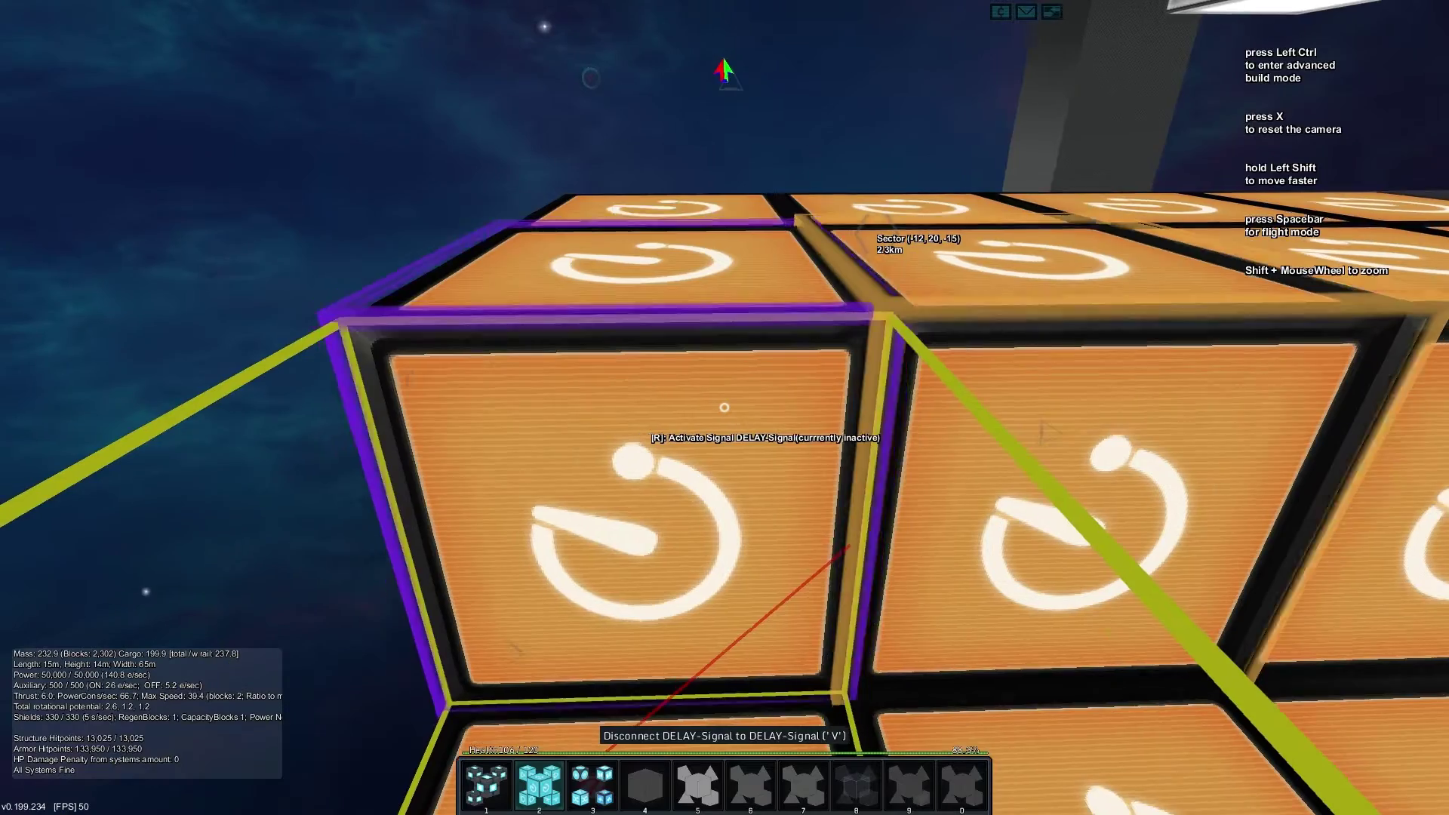
click(724, 407)
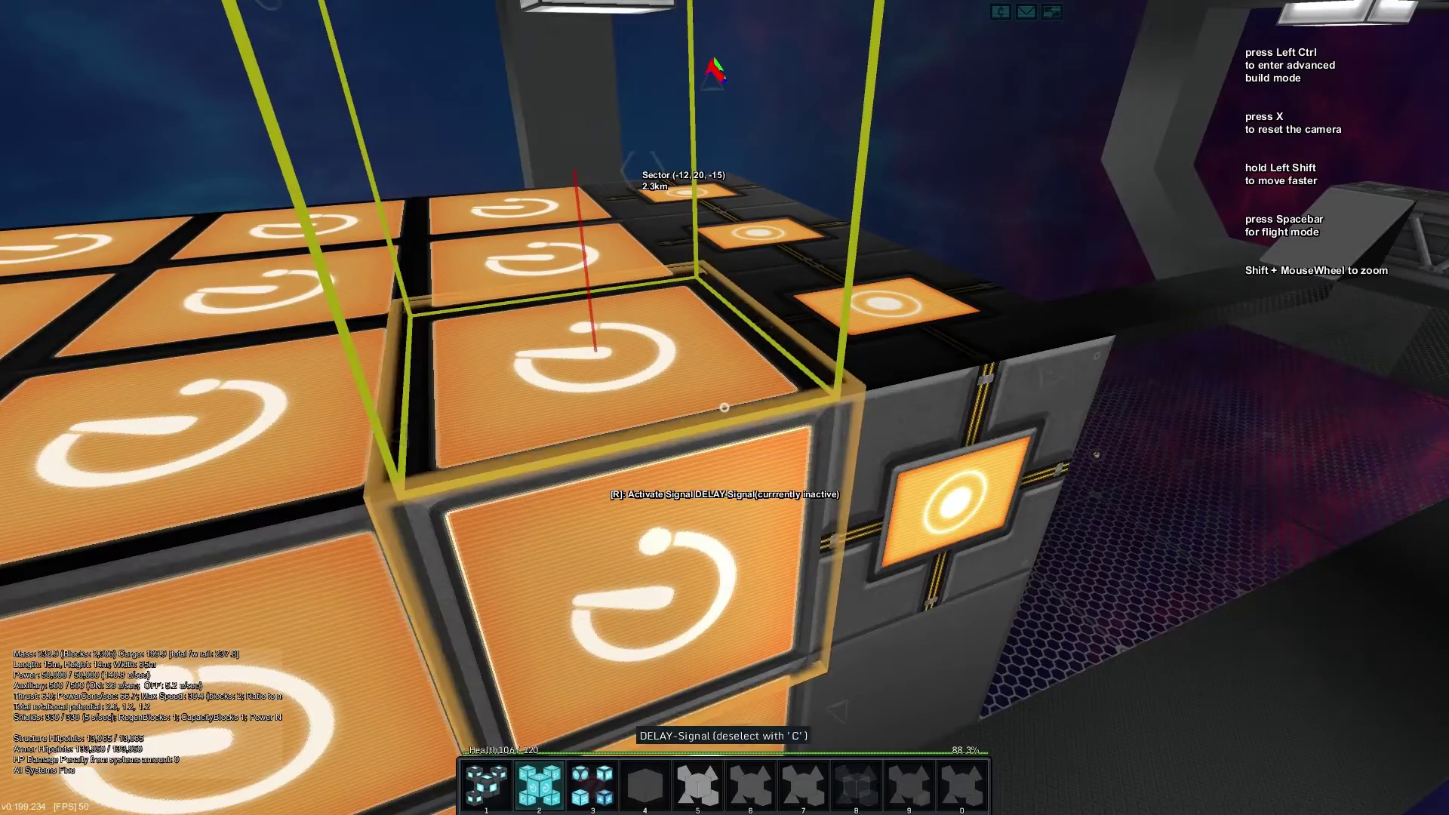
click(724, 408)
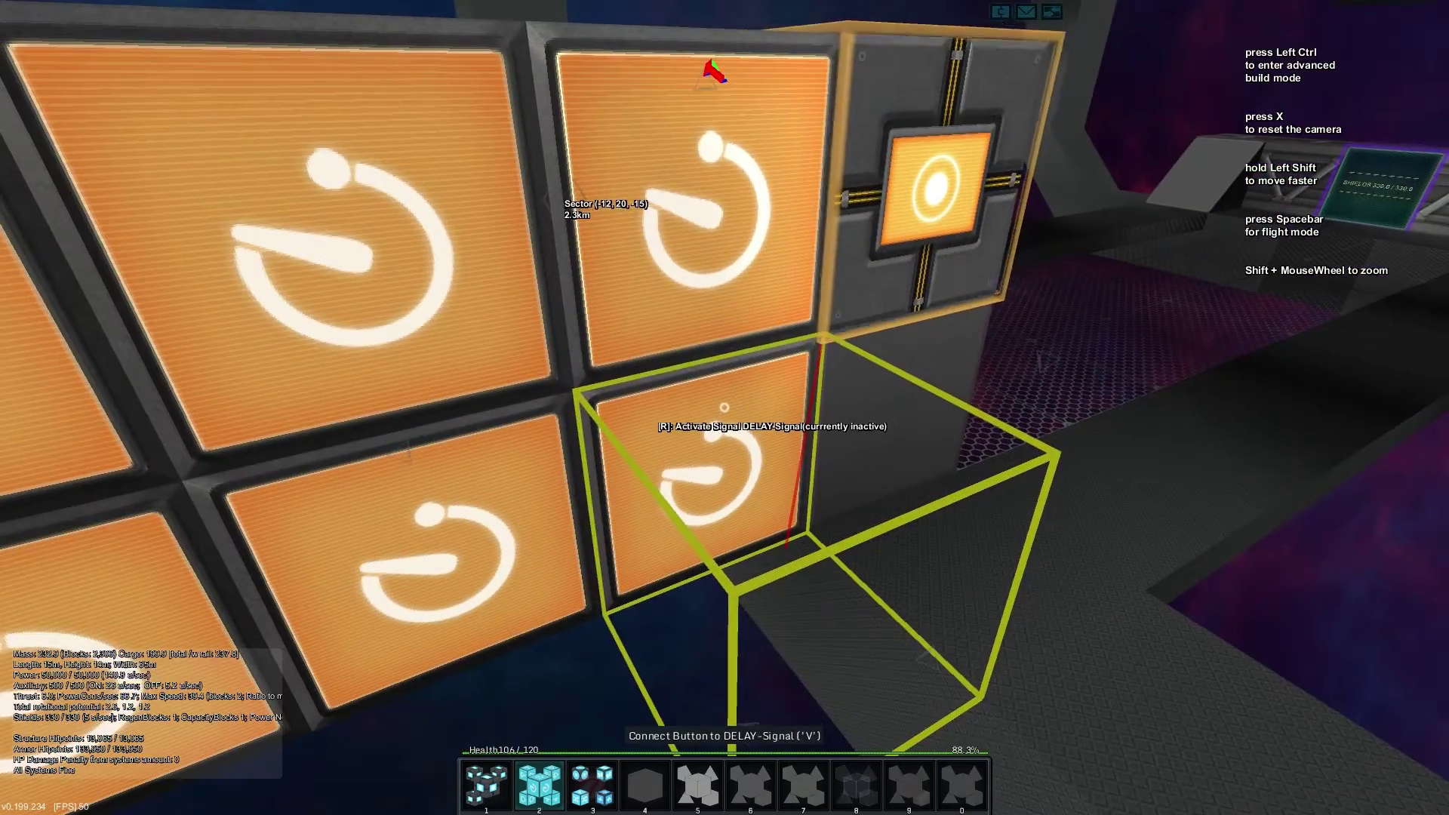
key(s)
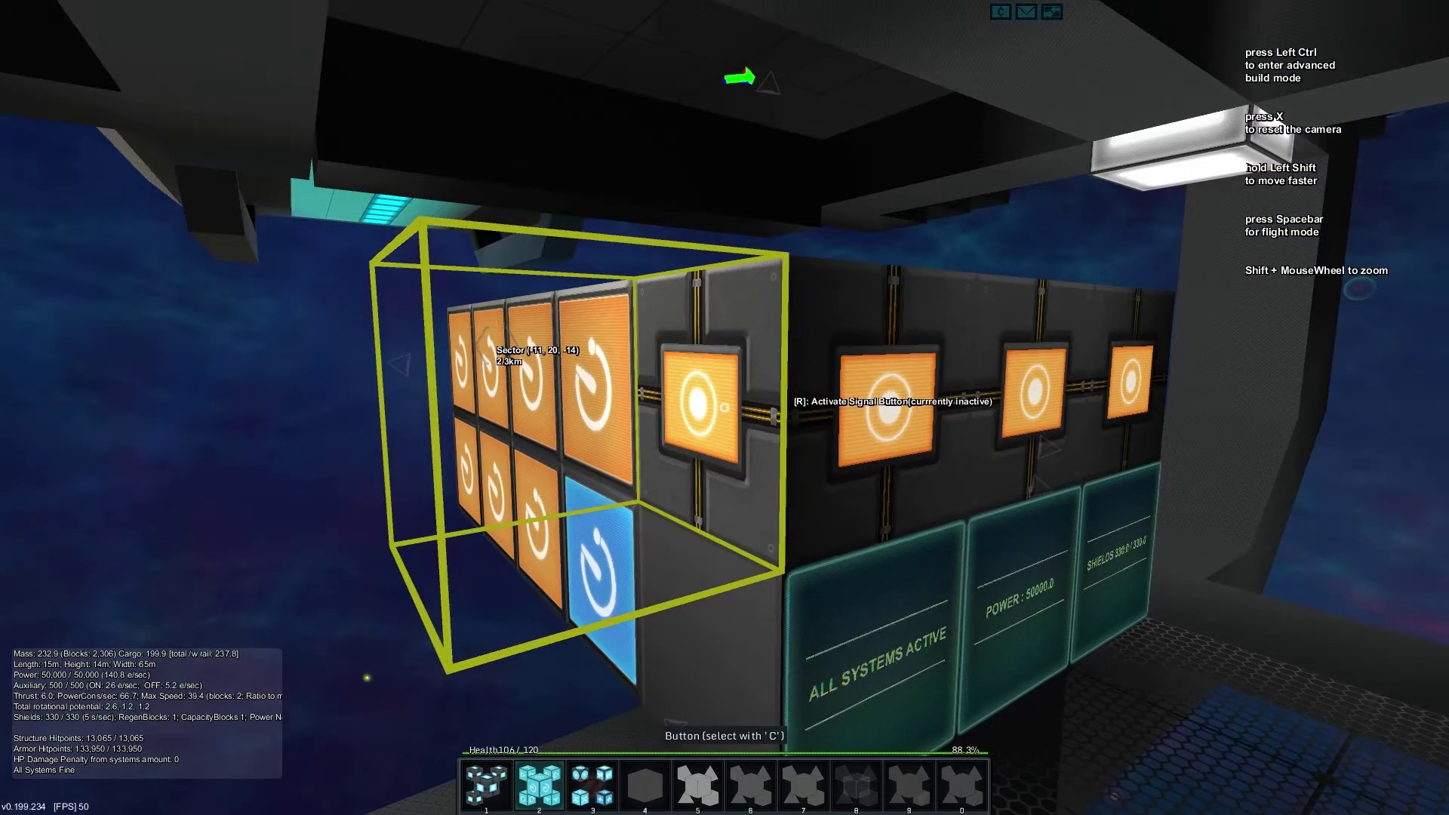
Watch the console display change from SHIELDS 330.0 / 330.0 to ALL SYSTEMS ACTIVE.
key(w)
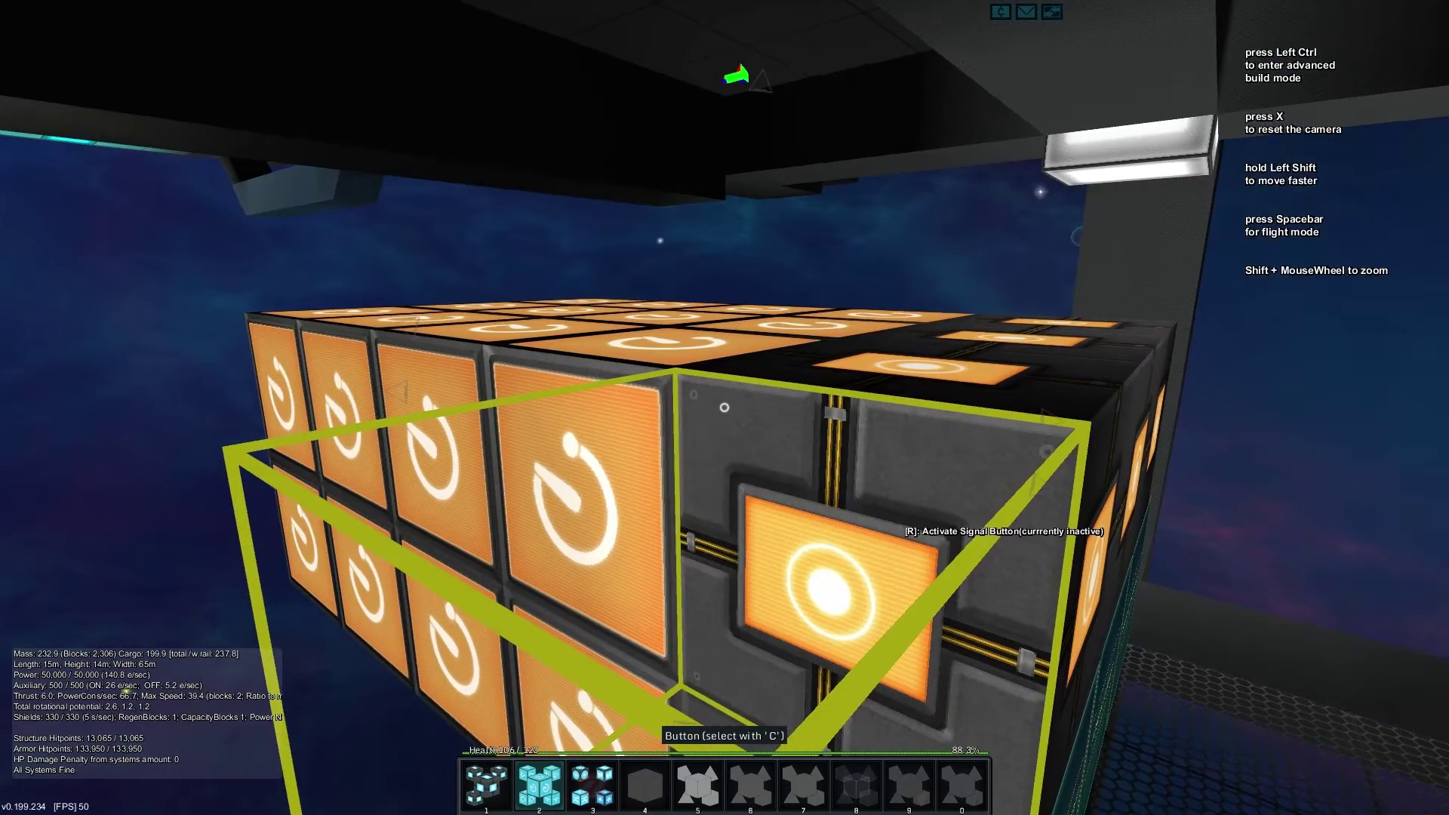
key(a)
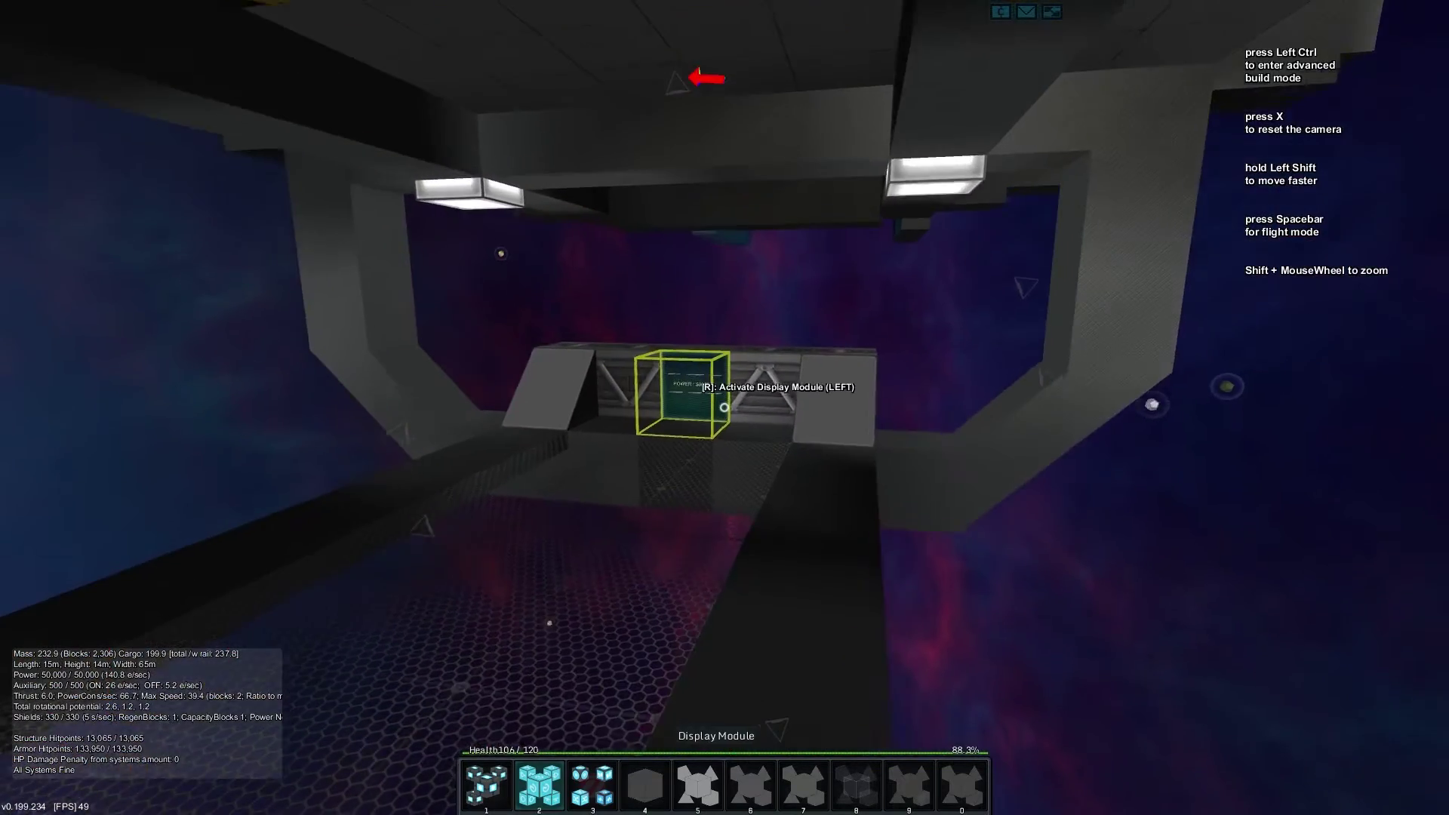
key(w)
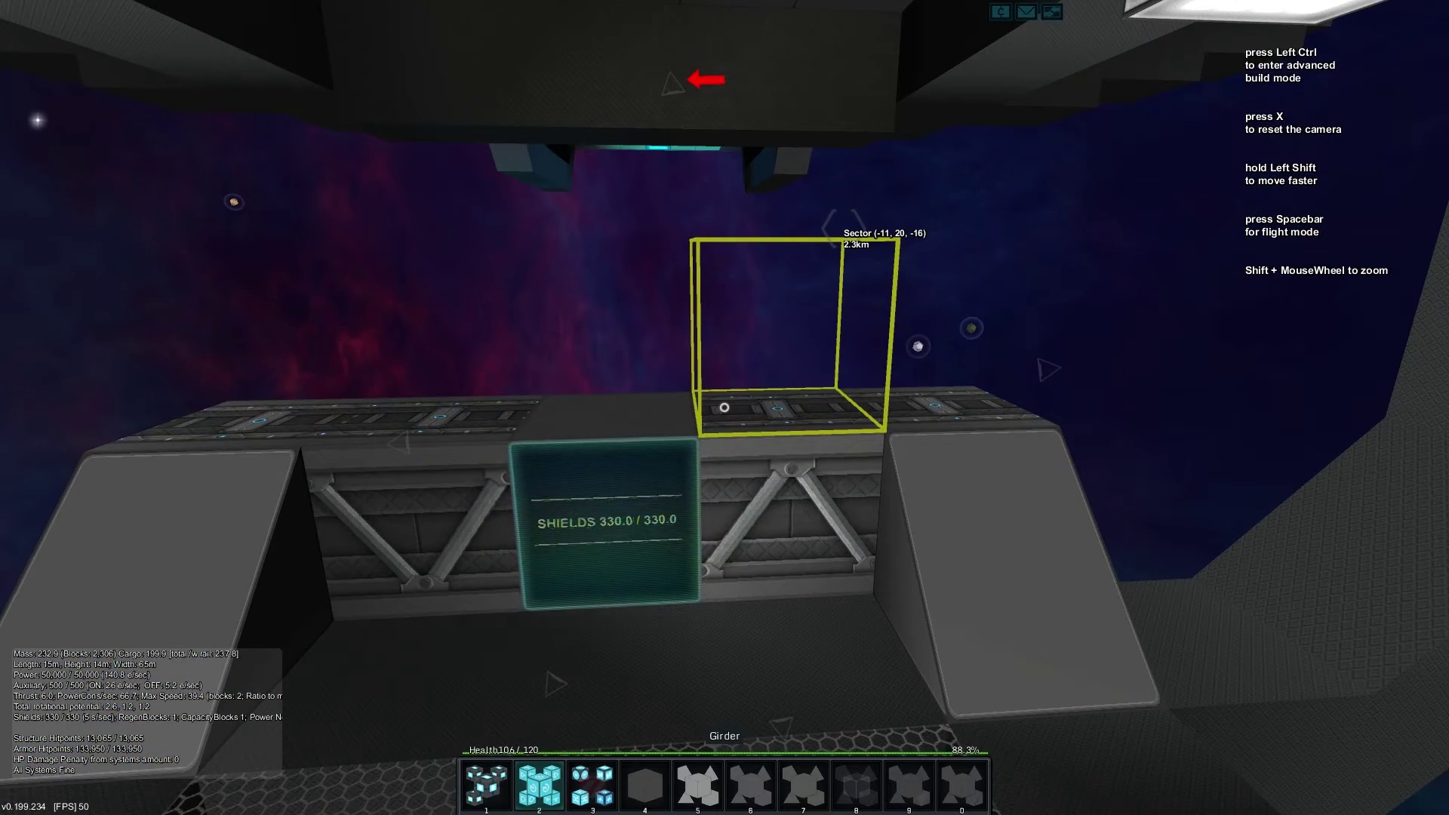
key(w)
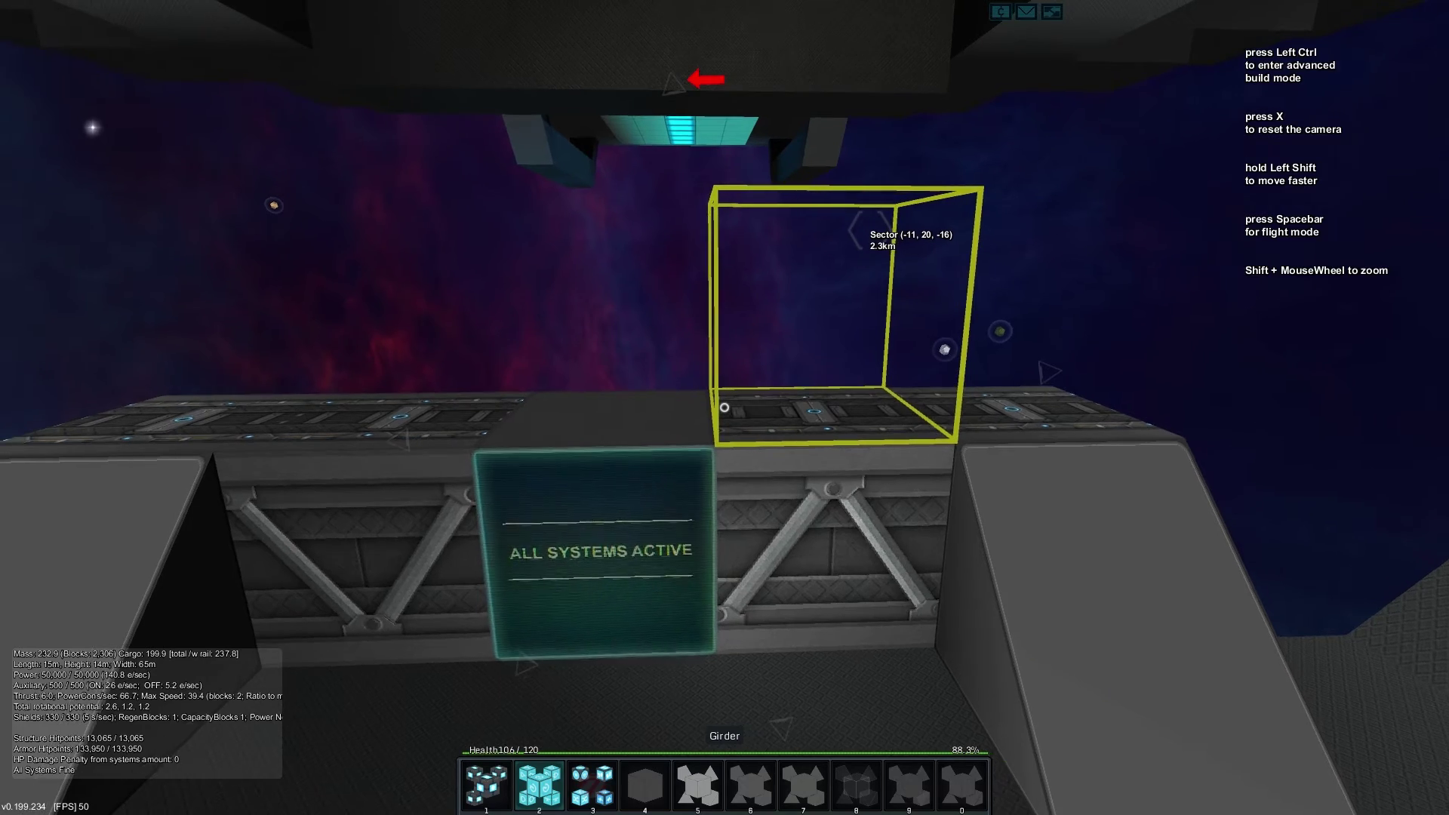
Return to the three signal buttons and bring up the logic block variant list.
key(x)
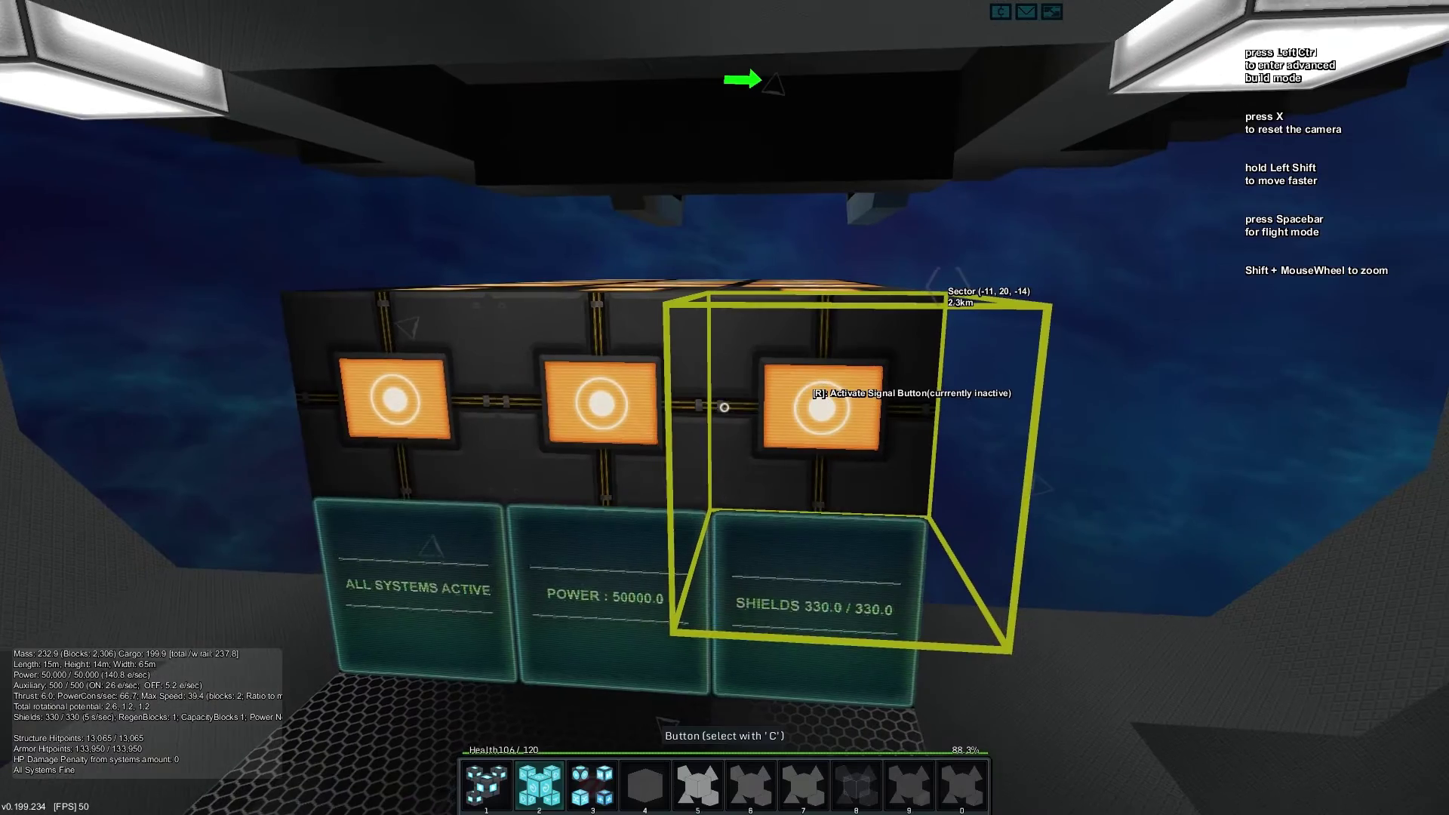
key(2)
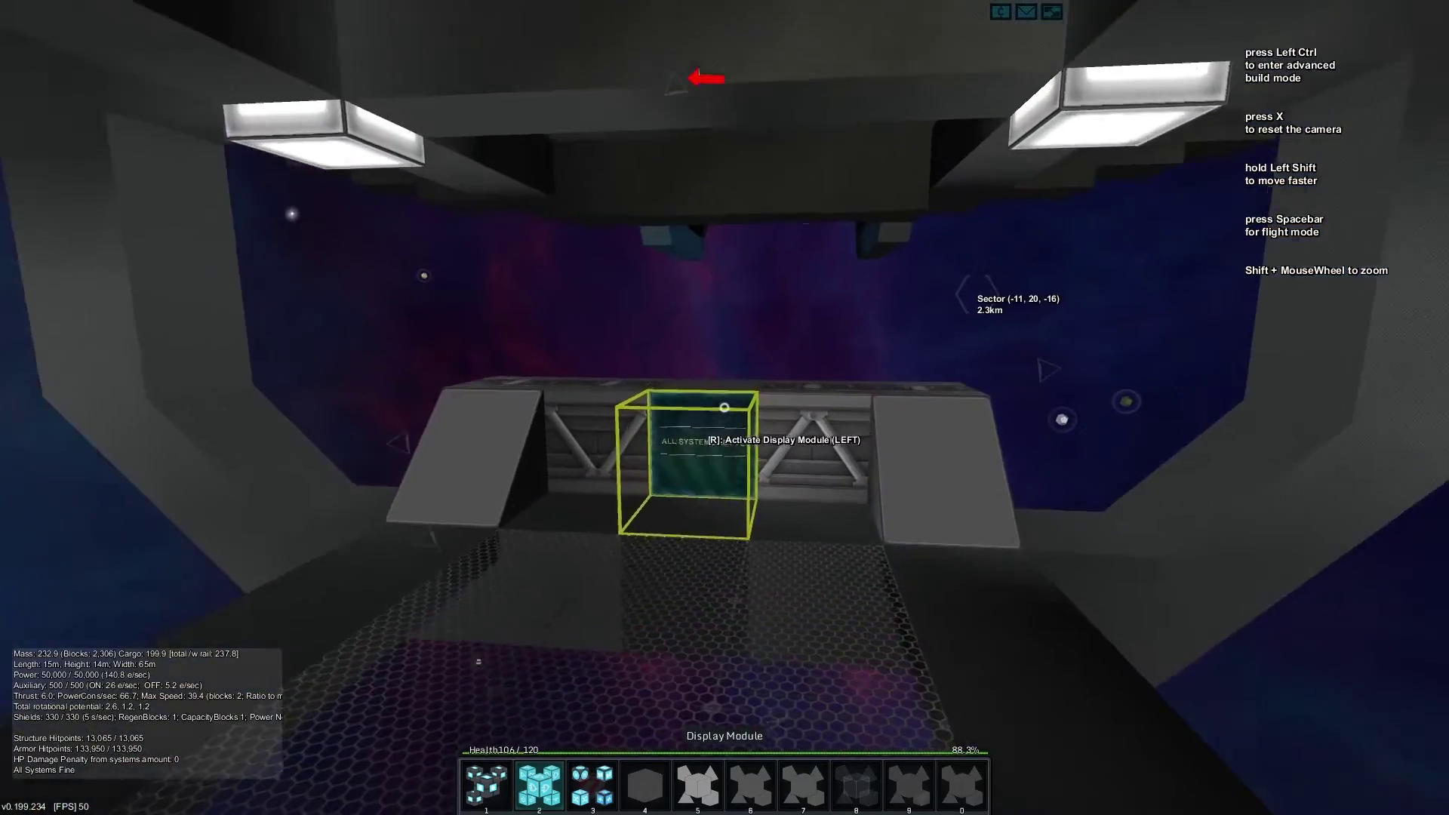
key(w)
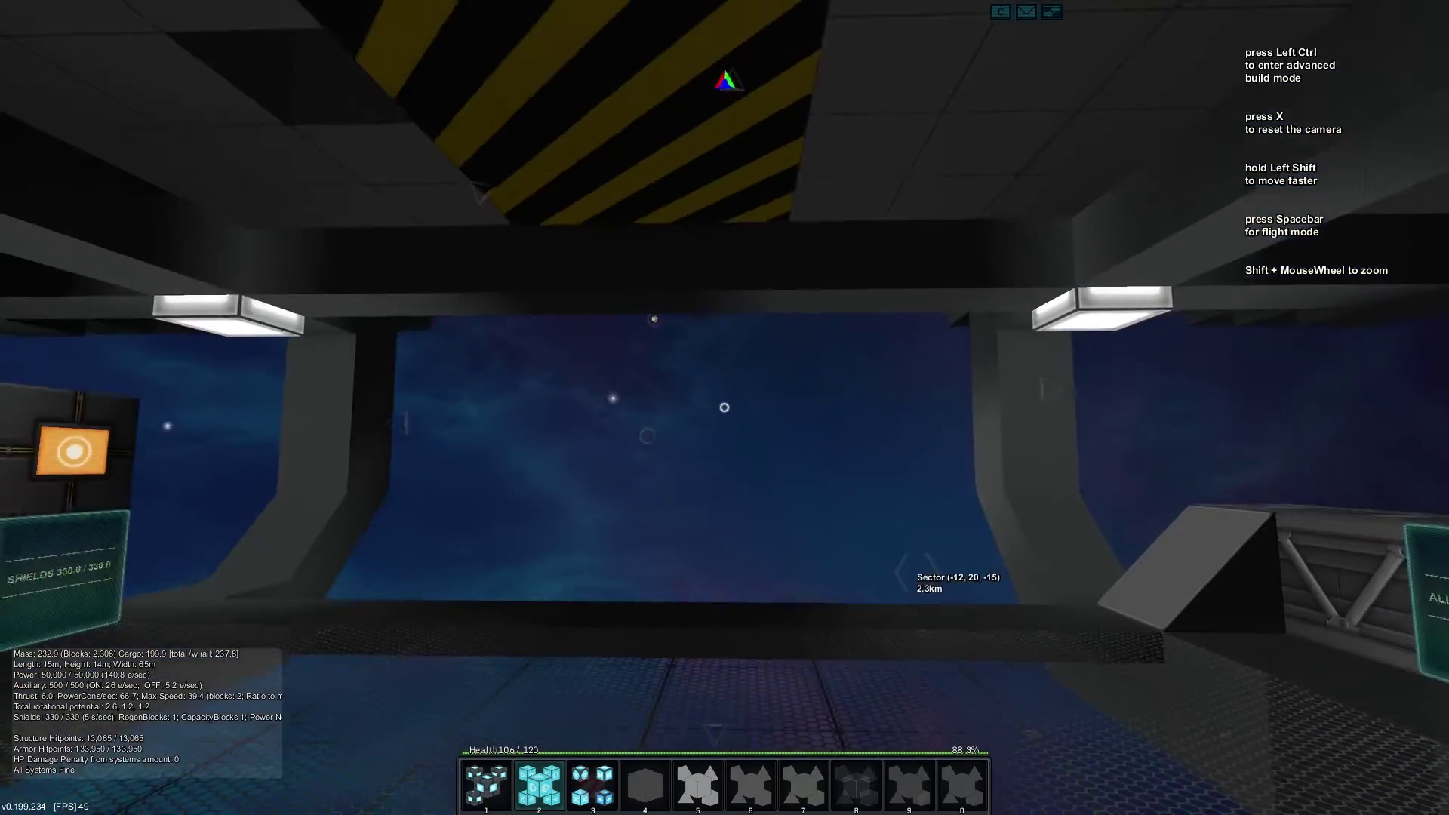